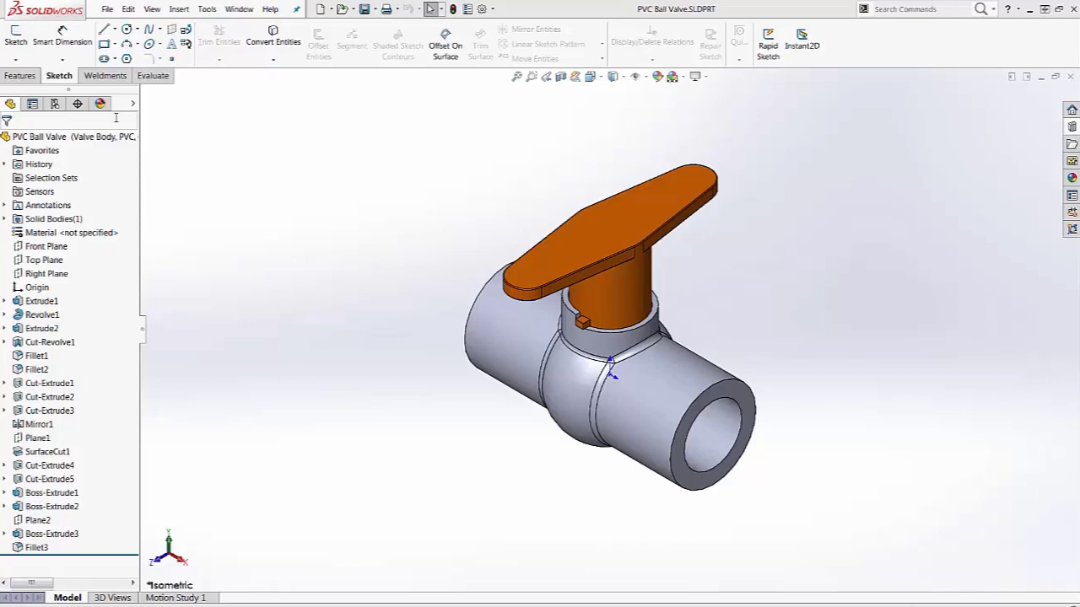
Step: Review the valve's 0.75in and 0.5in configurations and the design table driving them
left_click(54, 103)
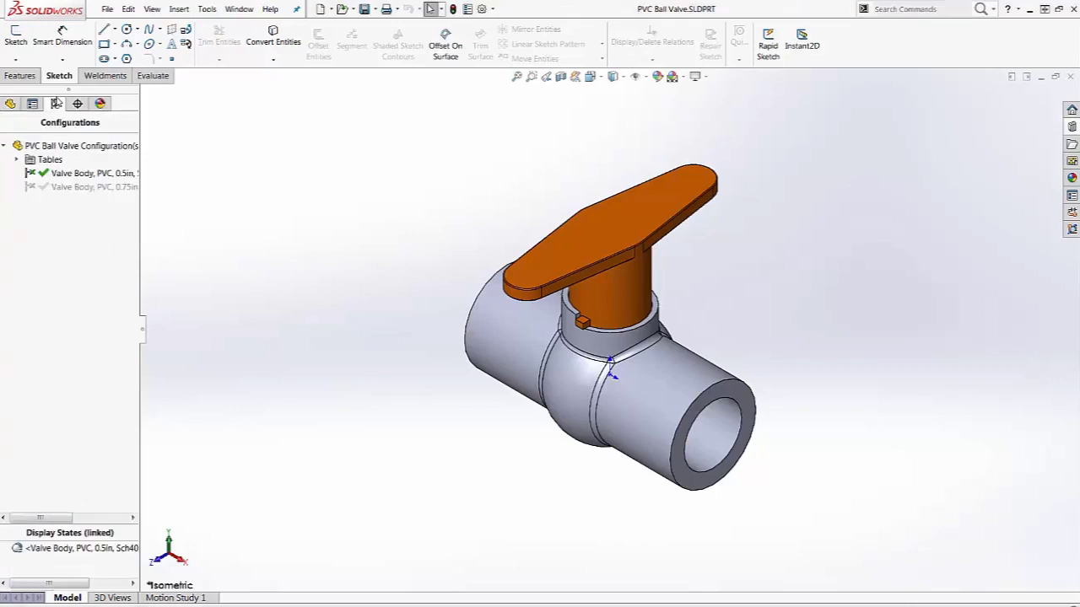
double_click(69, 187)
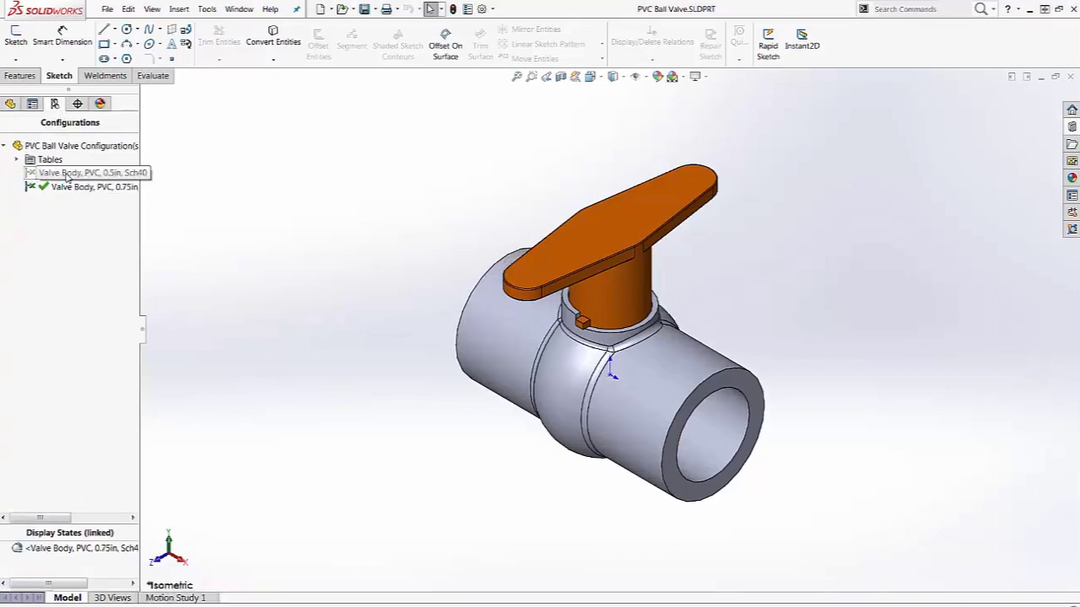
double_click(65, 172)
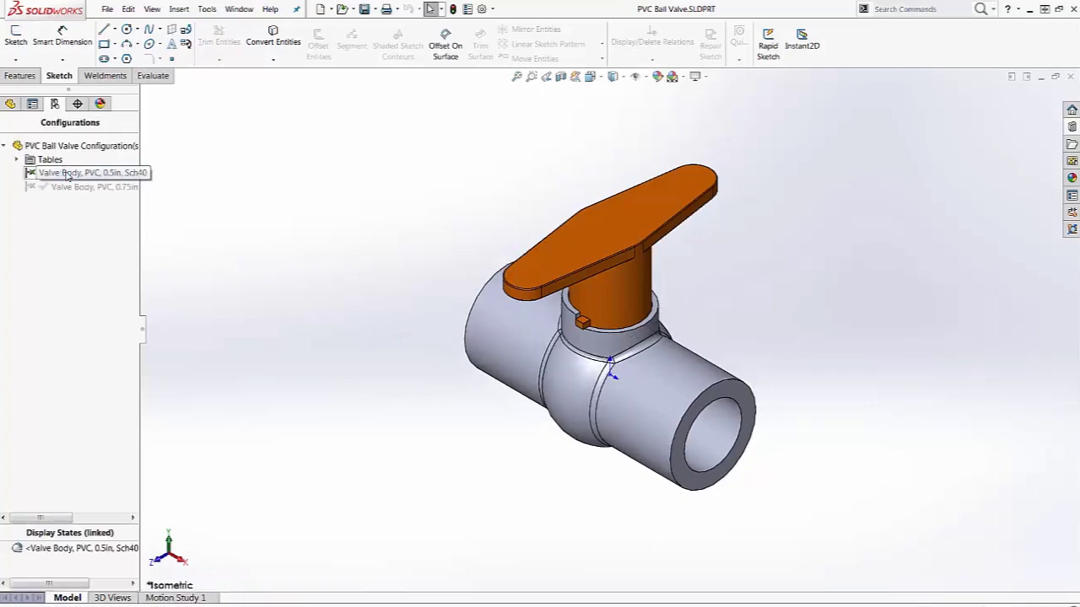
left_click(17, 159)
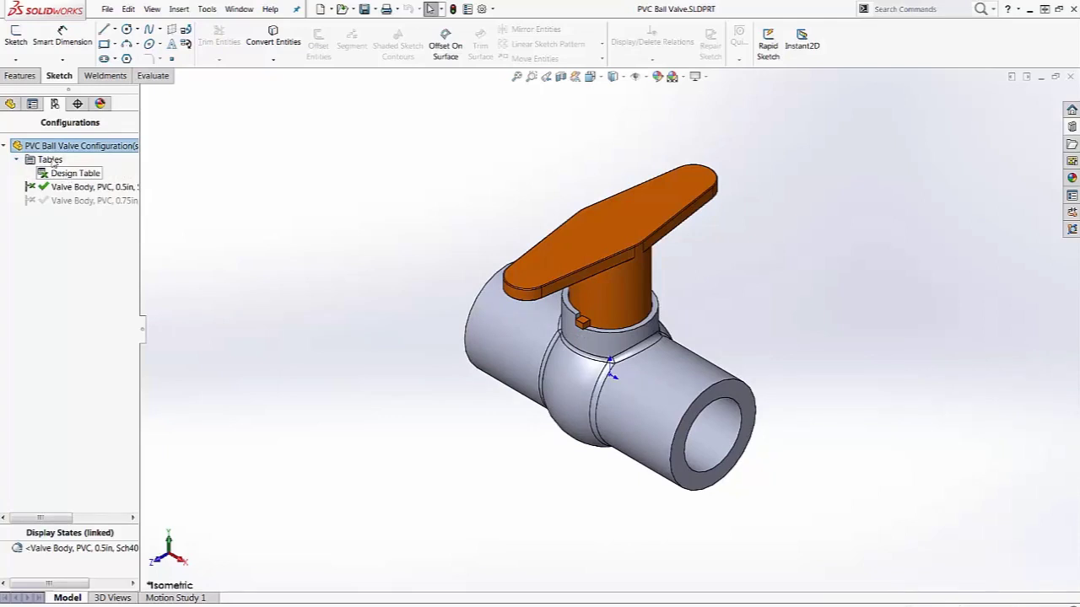
left_click(11, 104)
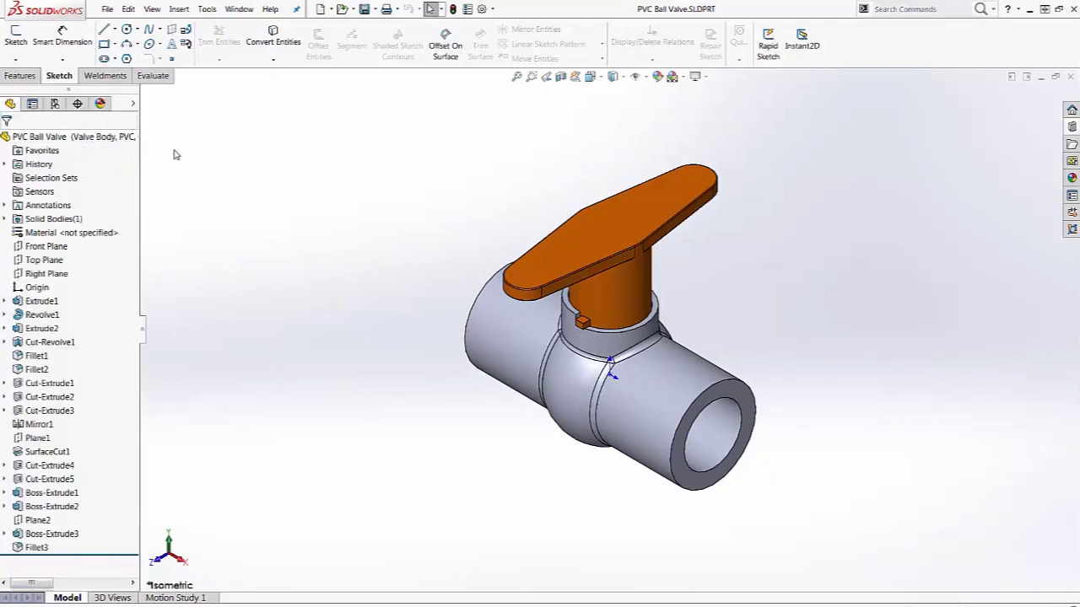
Step: Launch the Routing Library Manager from Tools > Routing > Routing Tools
left_click(211, 12)
mouse_move(236, 71)
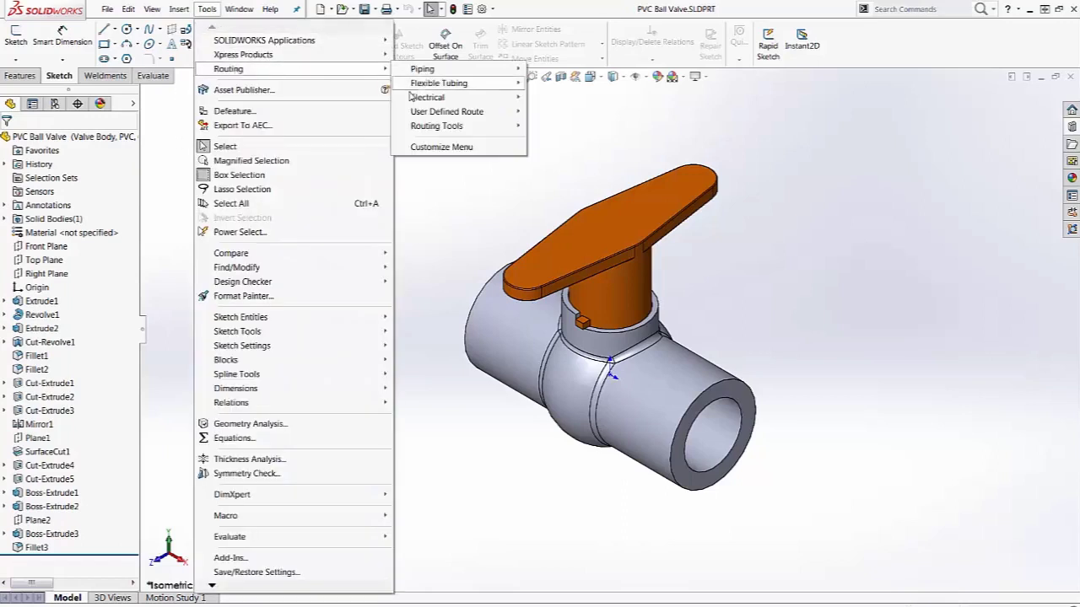
mouse_move(447, 128)
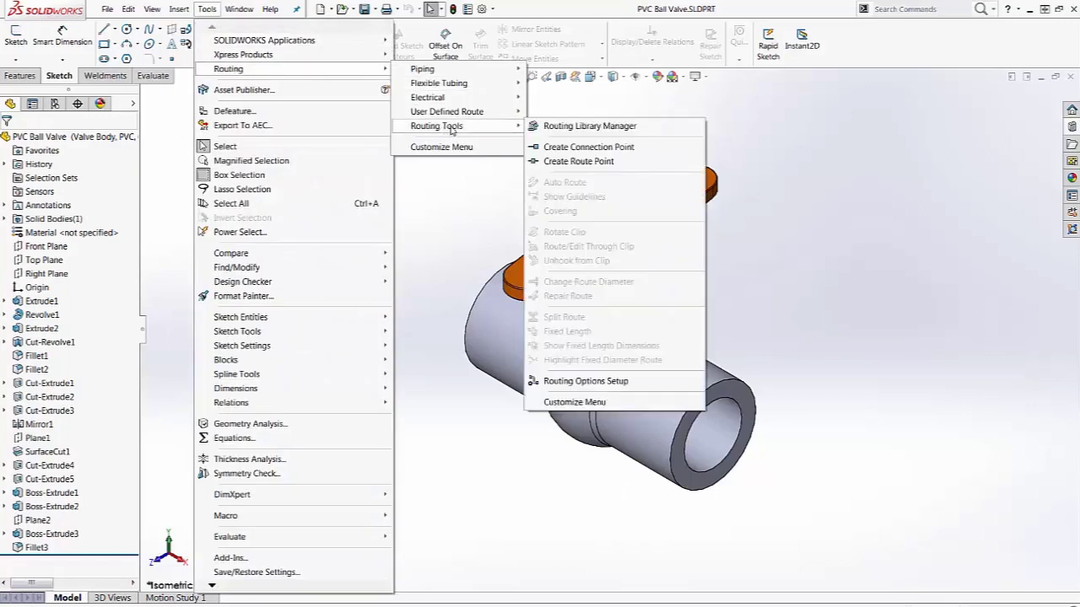
left_click(596, 126)
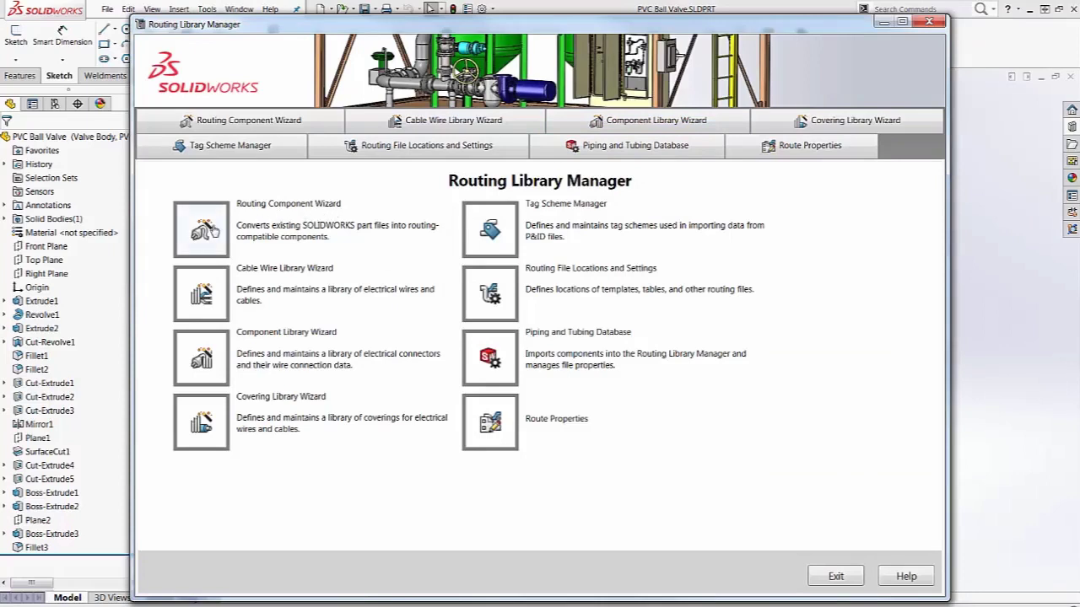
Step: Start the Routing Component Wizard and classify the part as Piping > Valves > Ball Valve
left_click(215, 230)
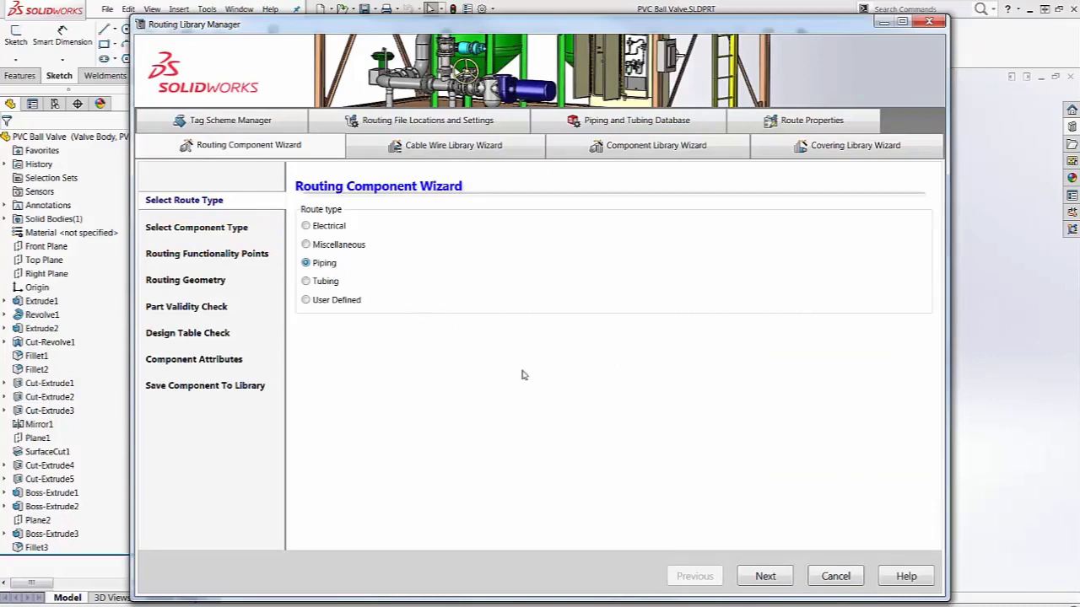
left_click(765, 577)
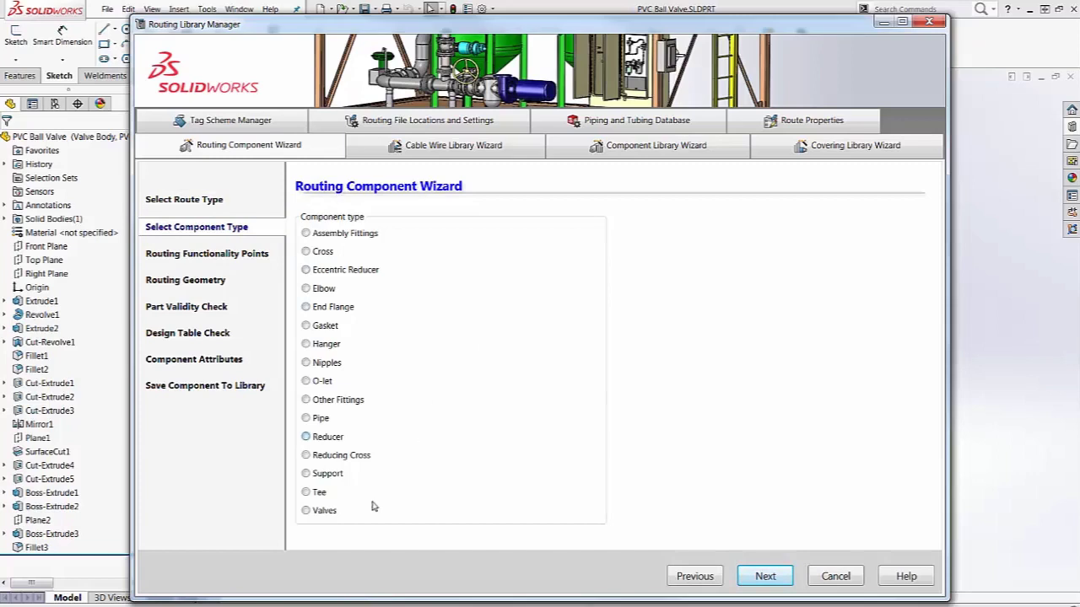
left_click(305, 511)
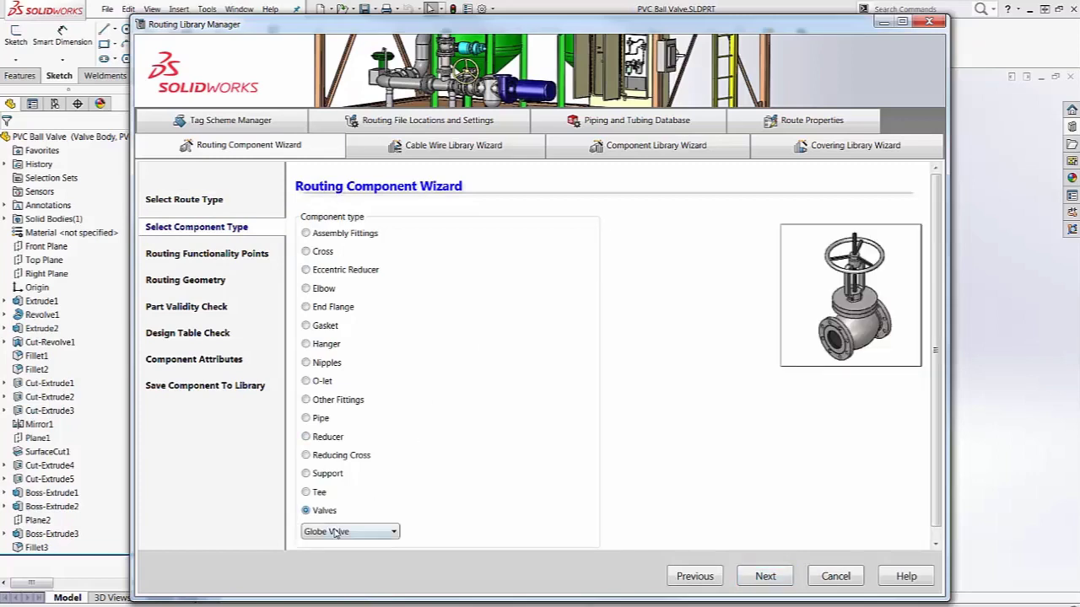
left_click(336, 532)
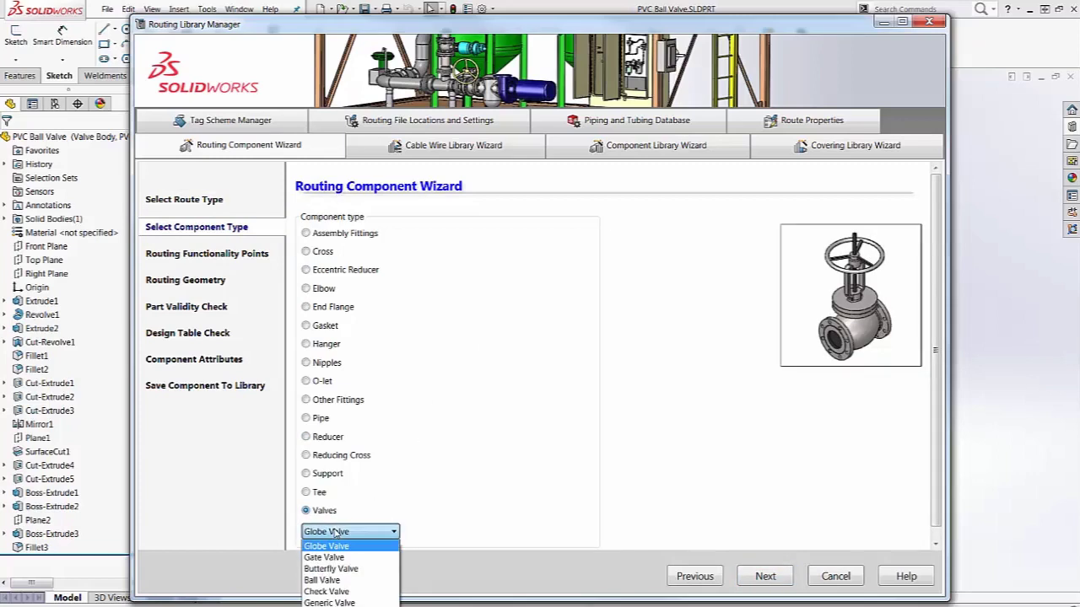
left_click(336, 581)
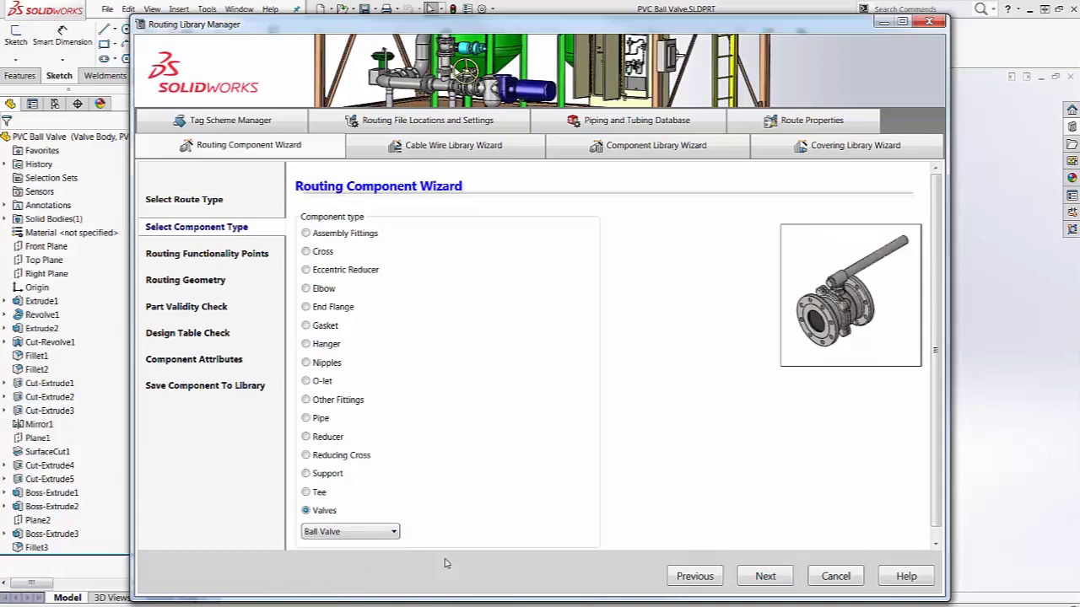
left_click(759, 577)
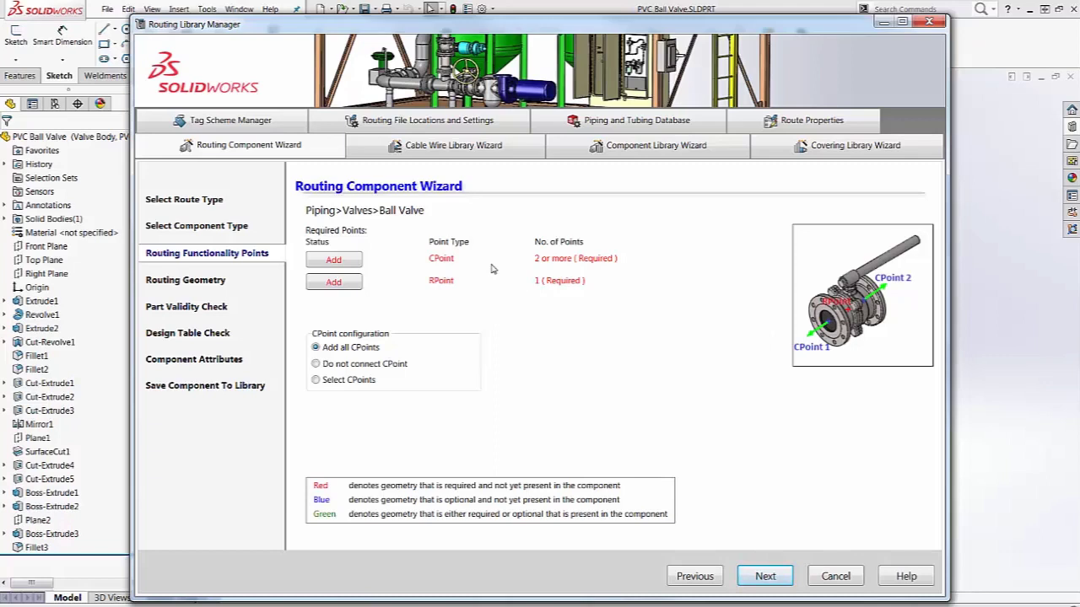
Step: Create CPoint1 on the valve's inner bore face, sized for Pipe 0.5 in, Sch 40
left_click(335, 262)
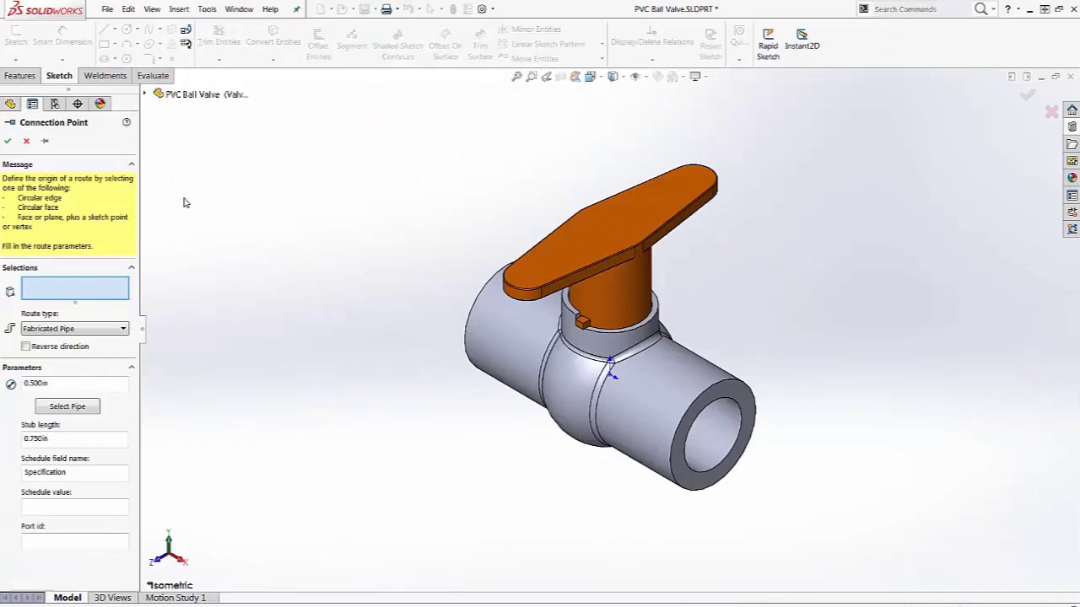
middle_click_drag(261, 275, 244, 244)
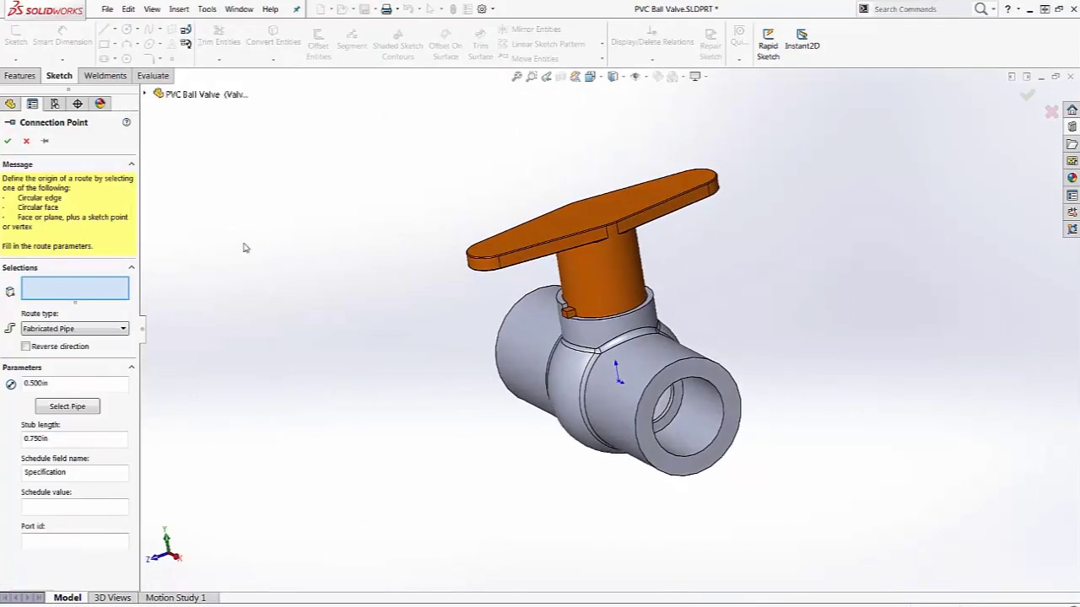
left_click(678, 404)
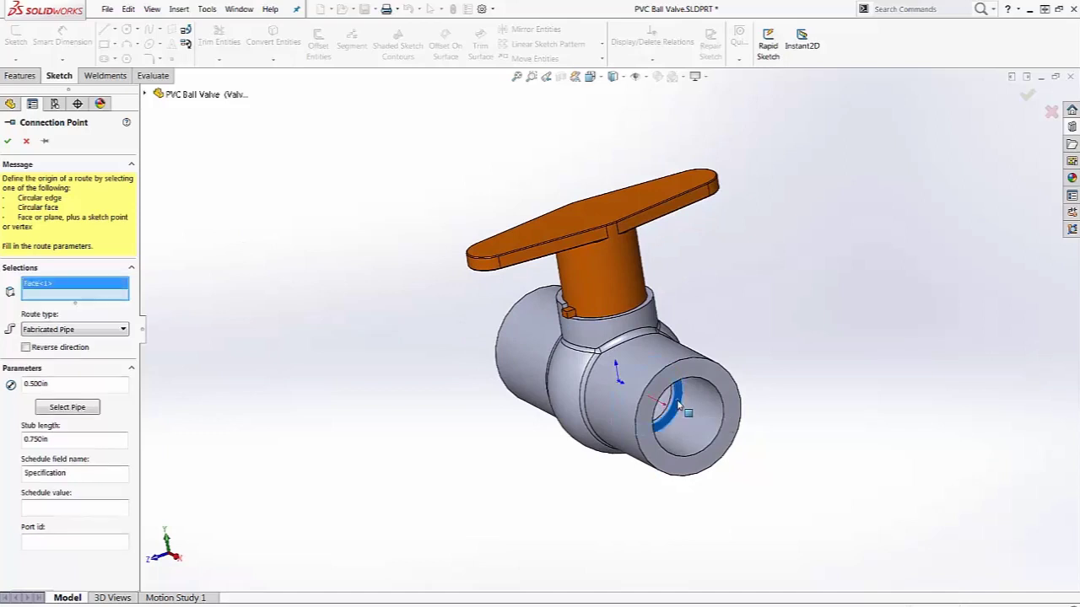
middle_click_drag(606, 436, 675, 419)
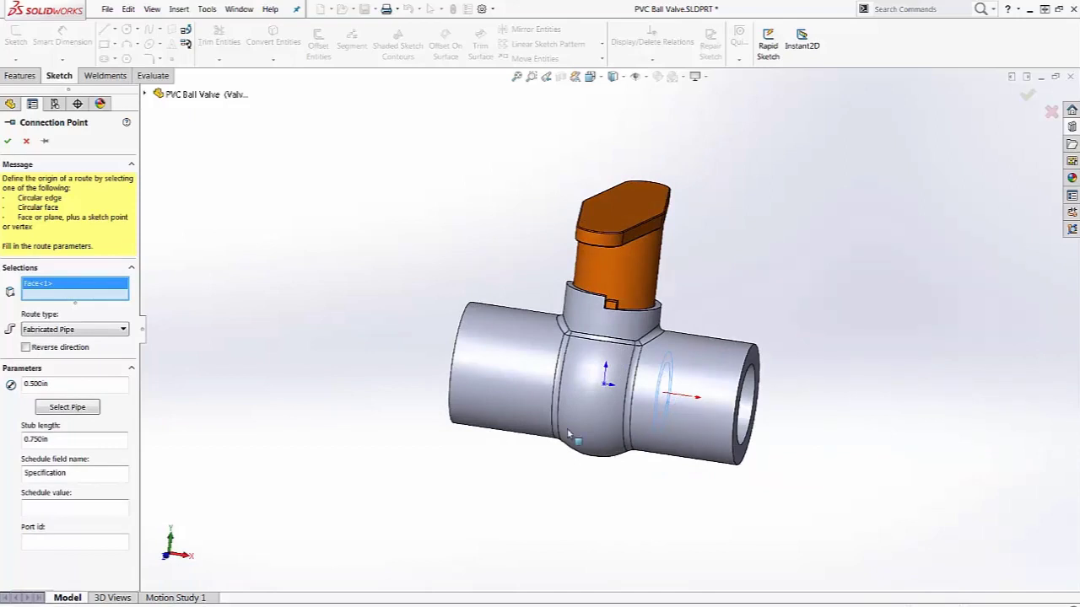
left_click(71, 408)
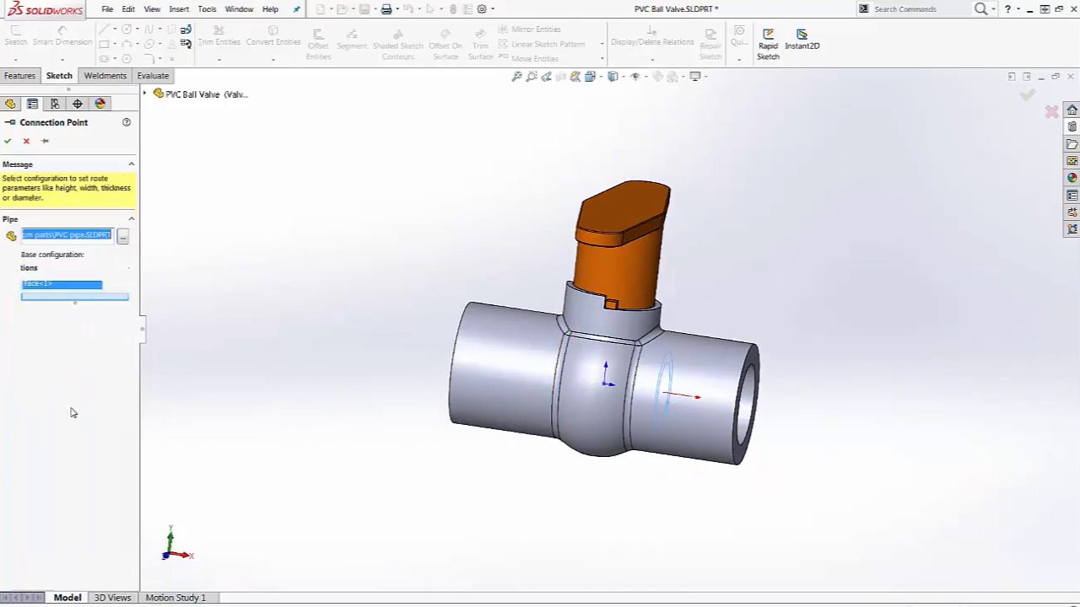
left_click(70, 270)
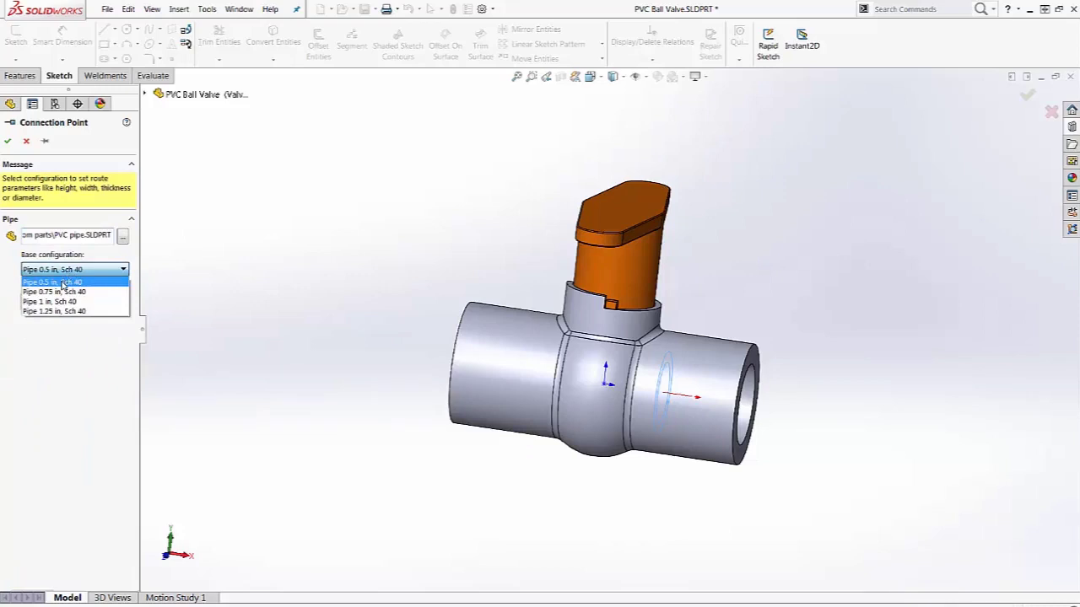
left_click(62, 285)
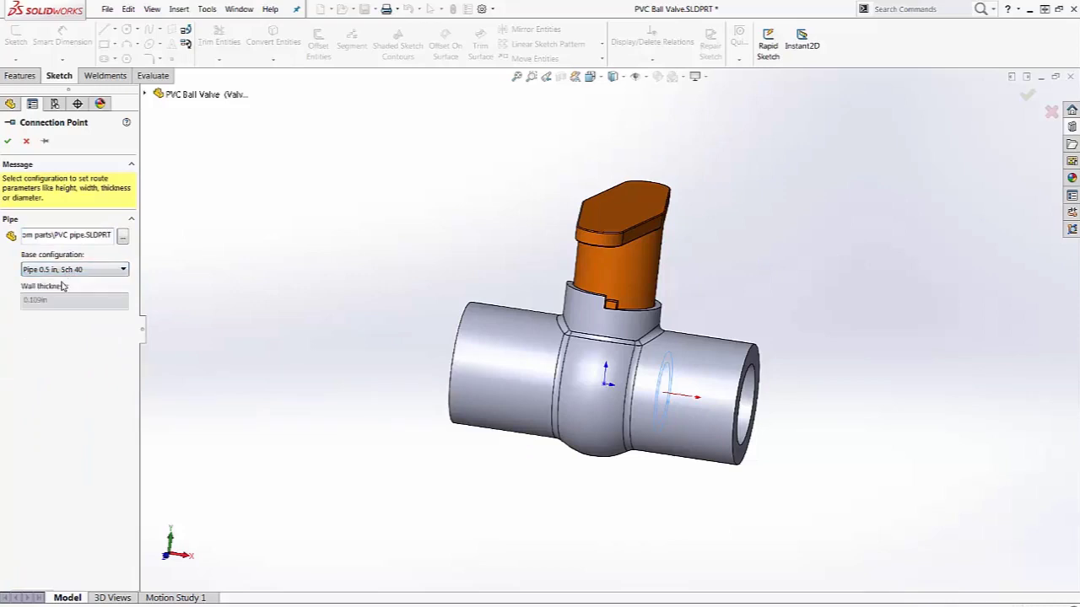
left_click(8, 144)
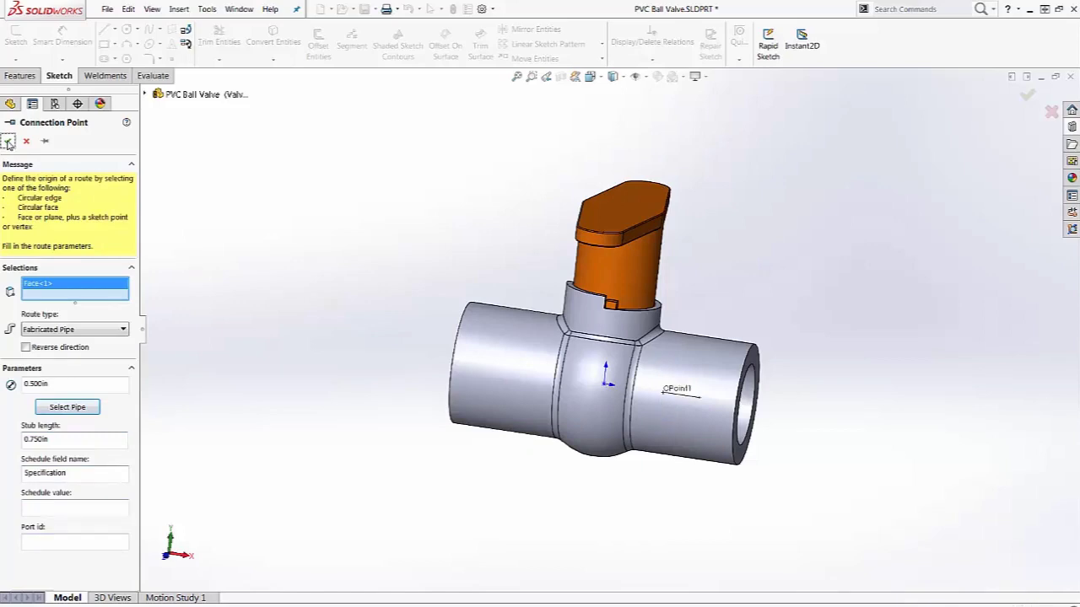
left_click(8, 142)
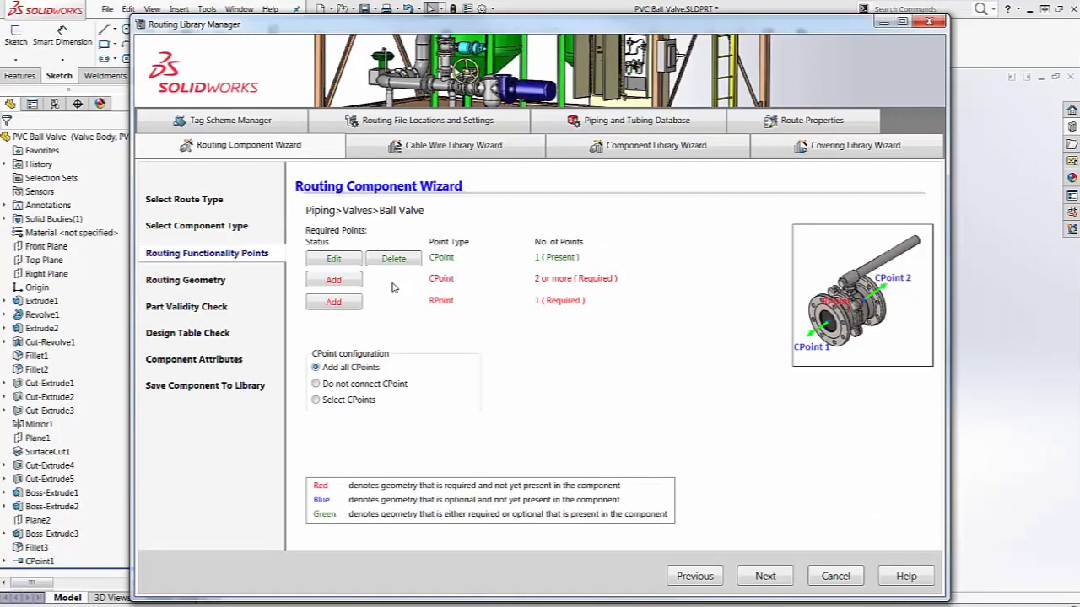
left_click(336, 282)
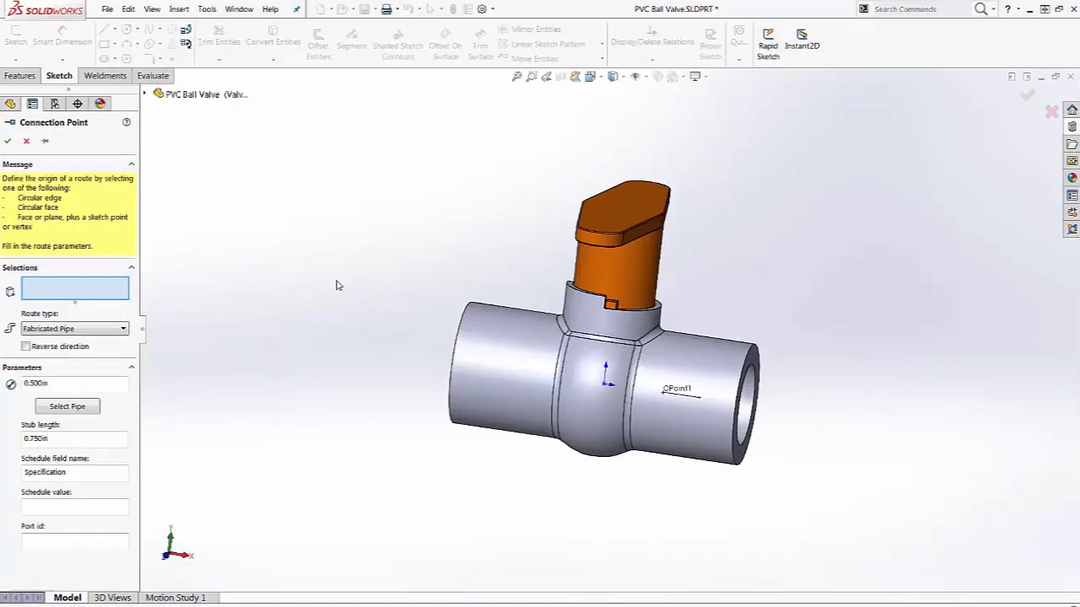
Step: Place CPoint2 on the opposite end's inner pipe face, sized for Pipe 0.5 in, Sch 40
middle_click_drag(340, 295, 472, 320)
left_click(550, 369)
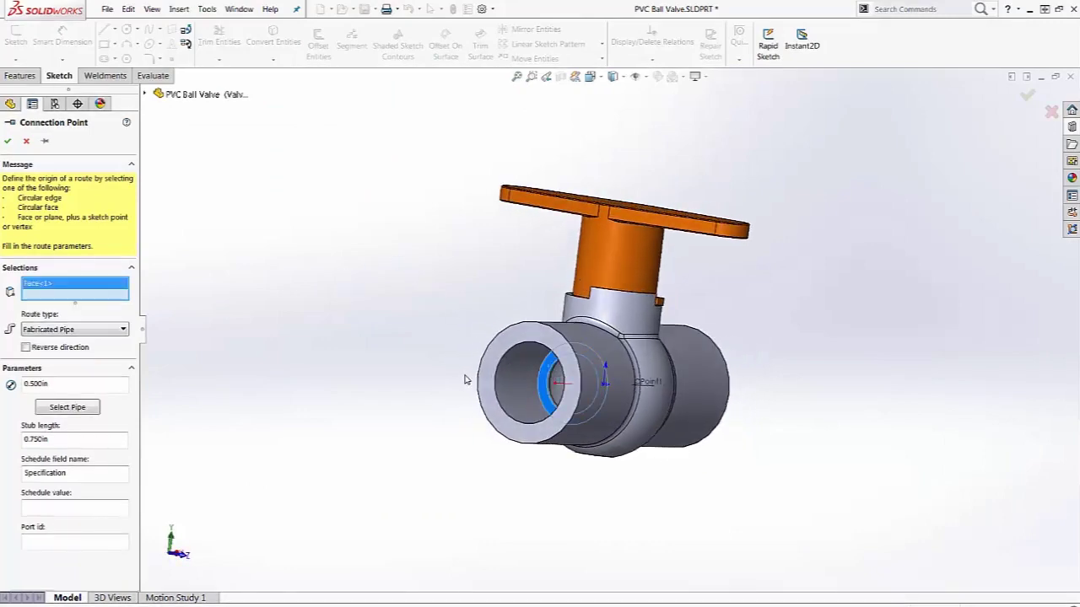
middle_click_drag(464, 376, 378, 351)
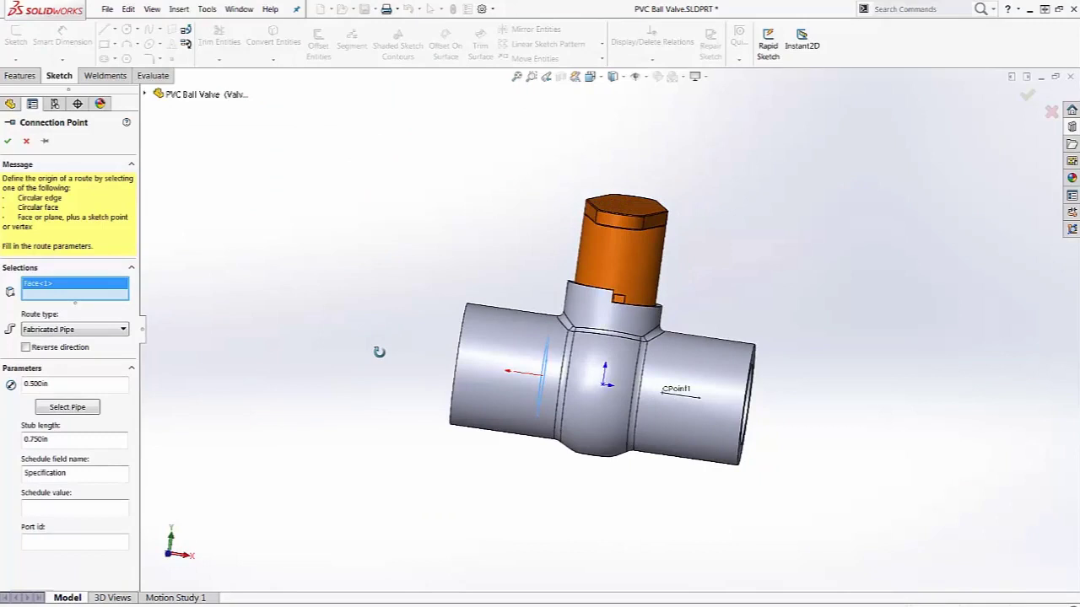
left_click(68, 407)
left_click(71, 269)
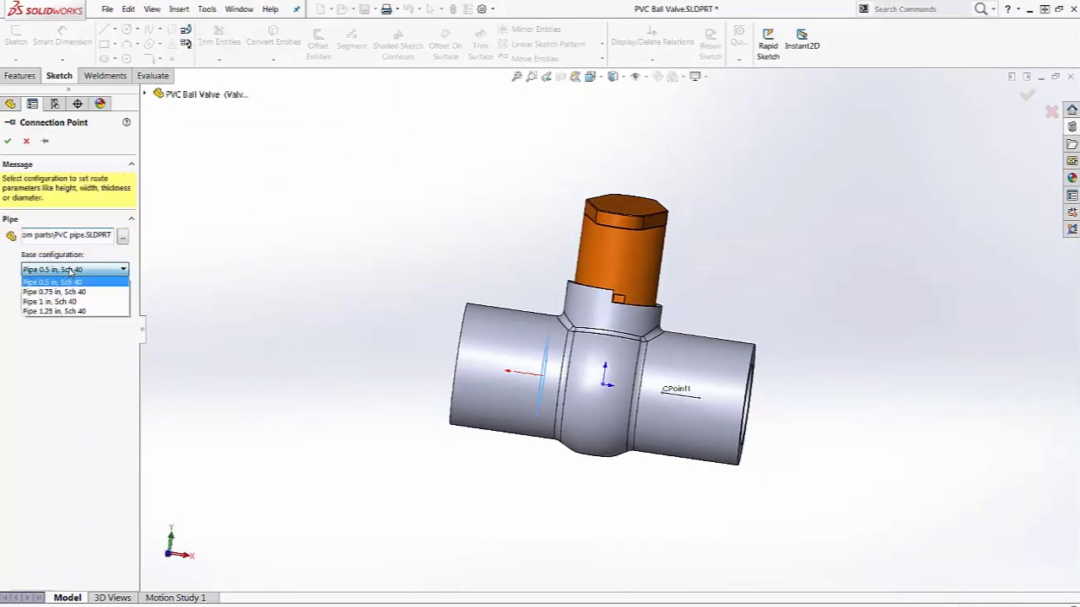
left_click(71, 283)
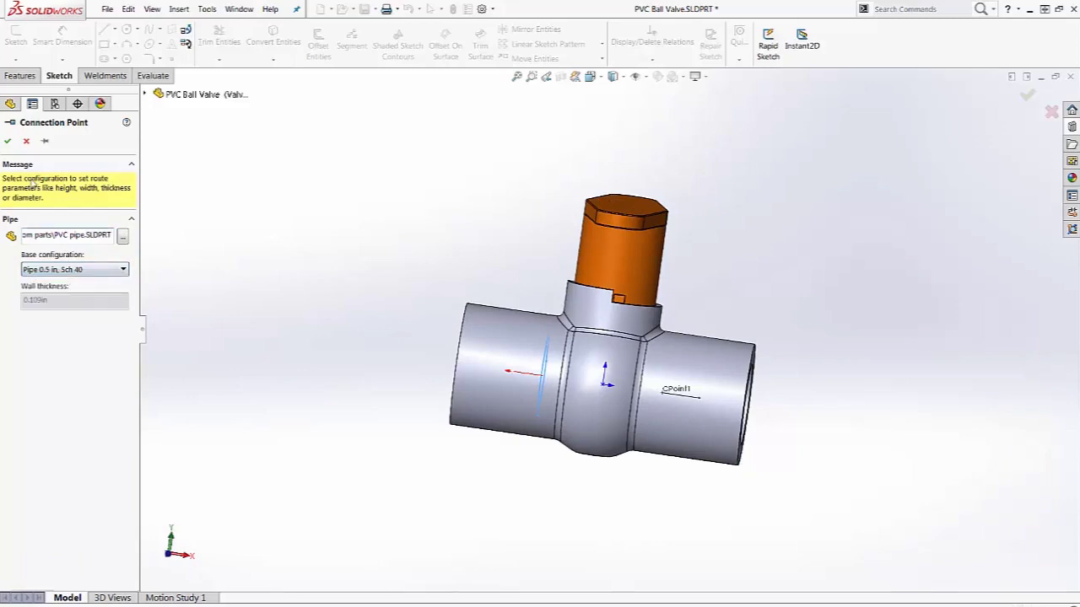
left_click(7, 142)
left_click(6, 141)
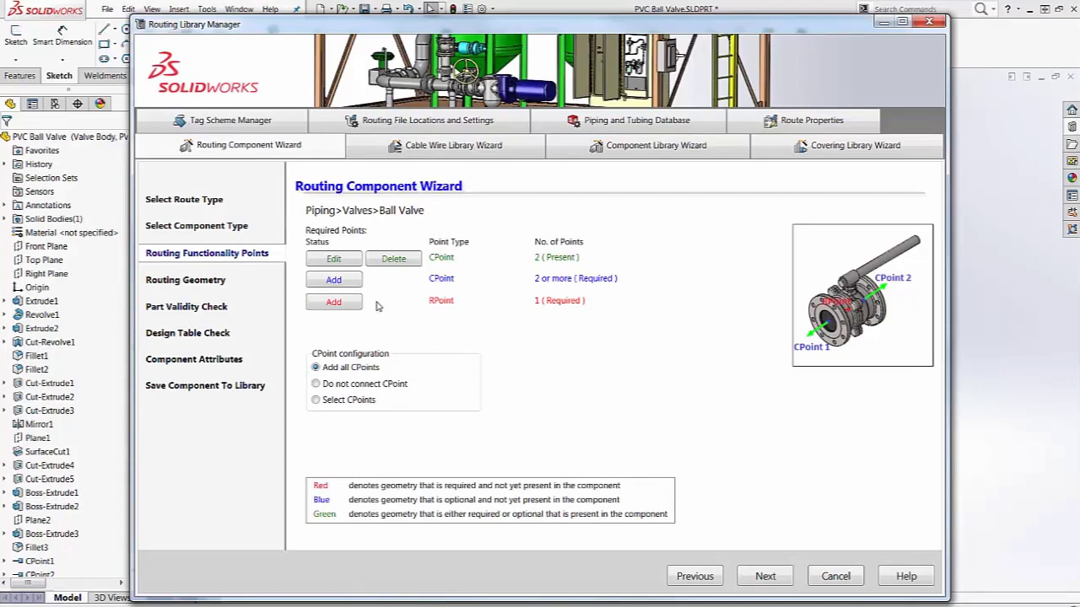
Step: Add the RPoint at the valve origin and continue to the Routing Geometry page
left_click(340, 305)
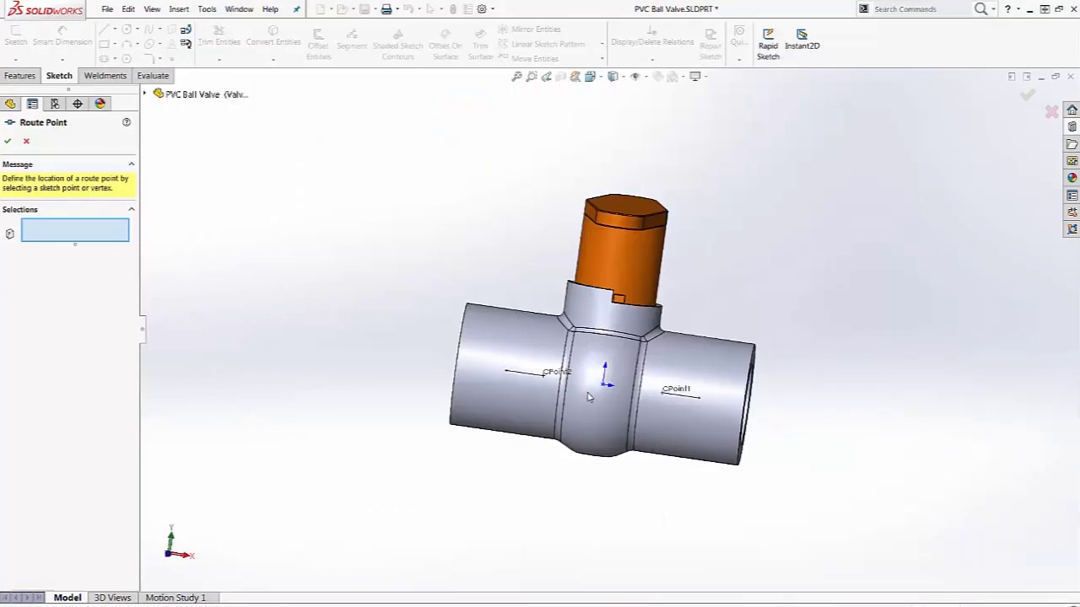
left_click(605, 386)
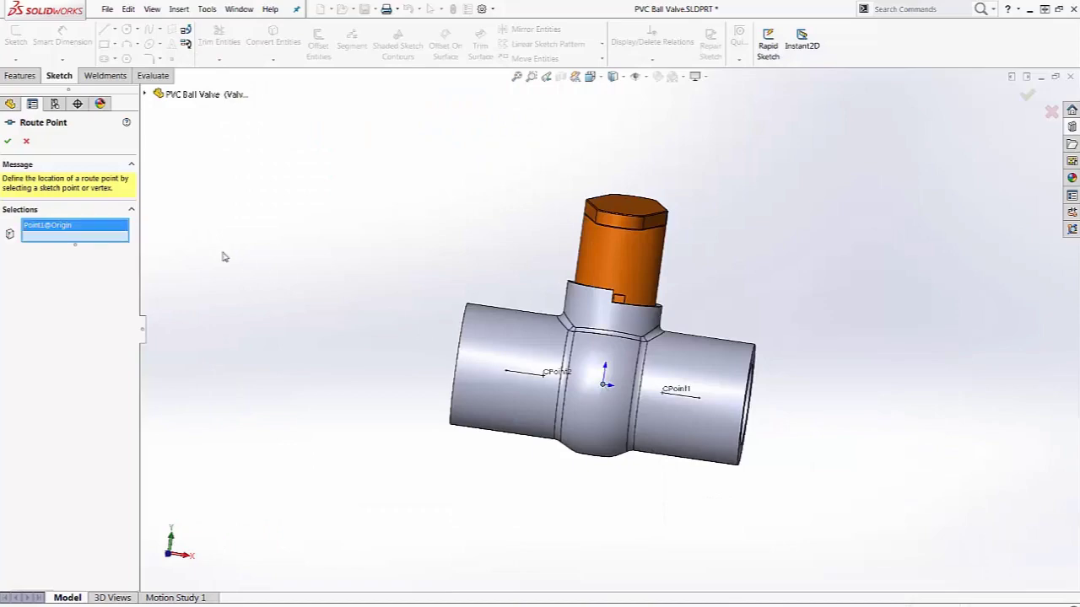
left_click(7, 143)
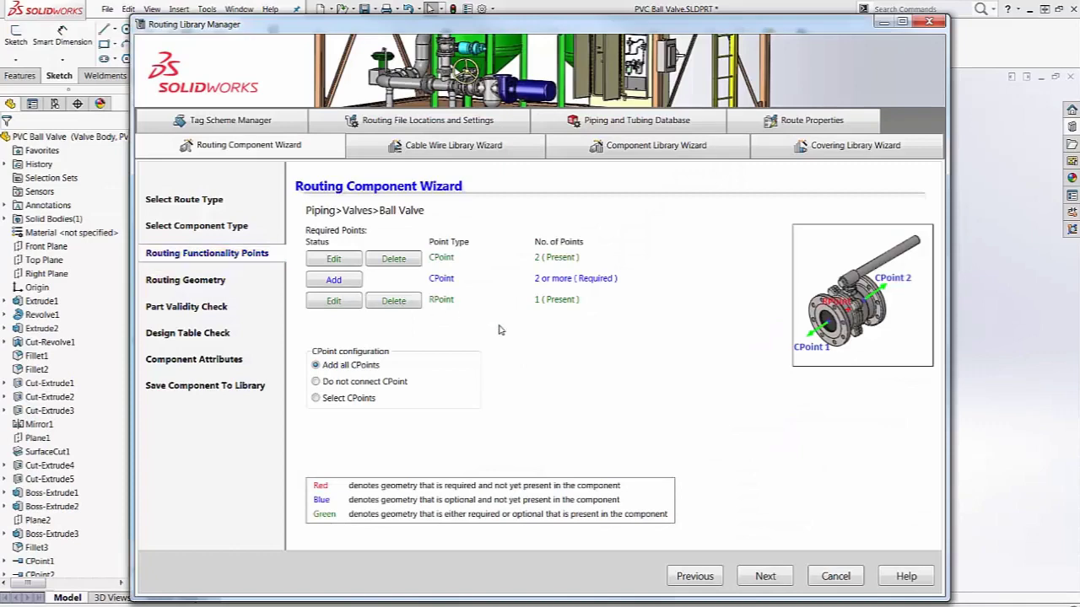
left_click(764, 574)
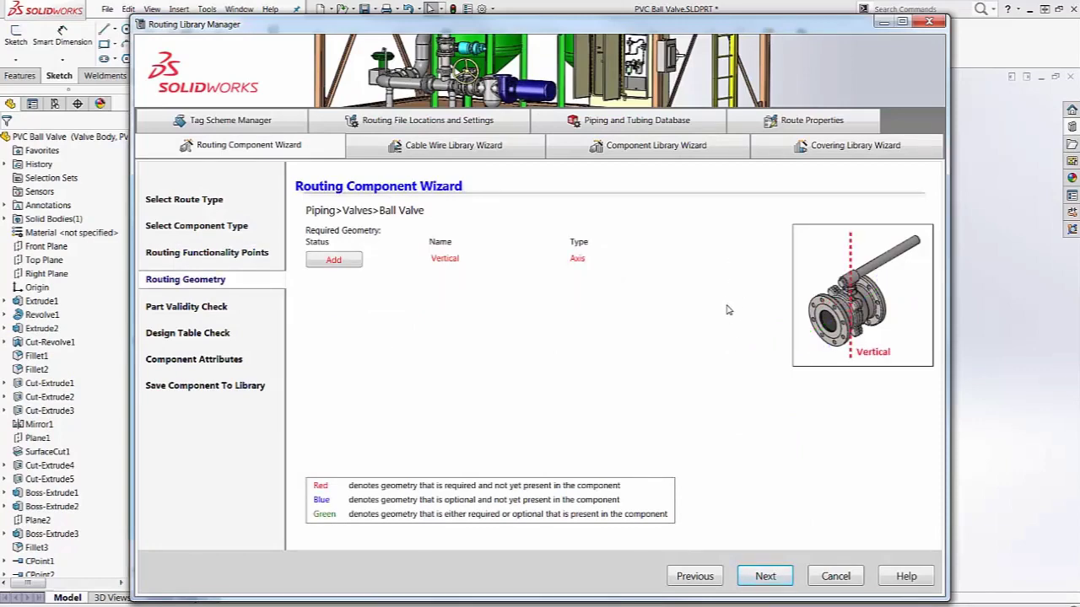
Step: Create a new Vertical axis at the intersection of Front Plane and Right Plane
left_click(340, 261)
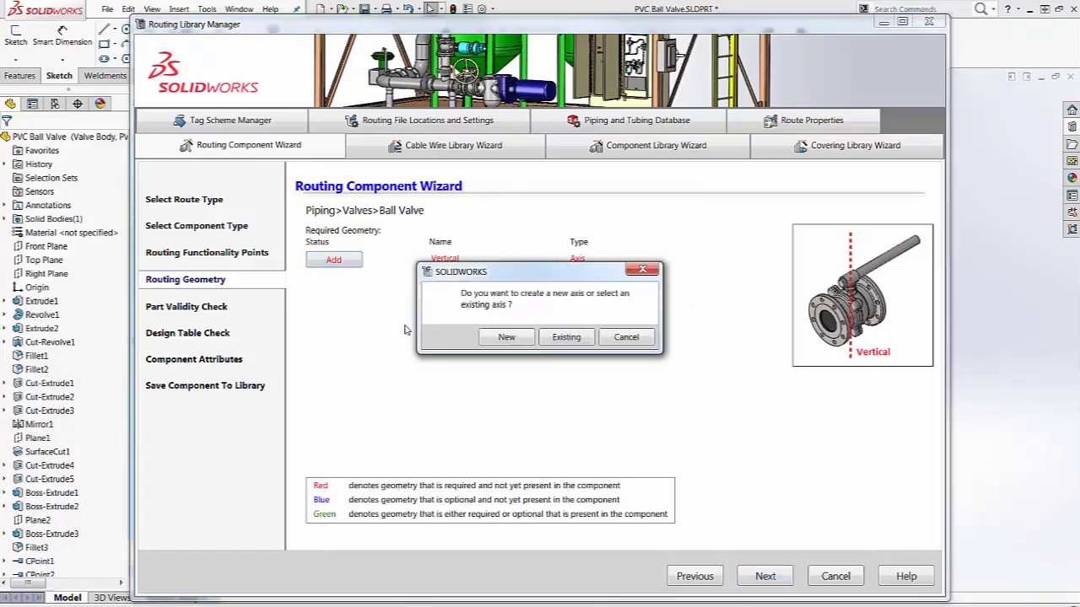
left_click(507, 338)
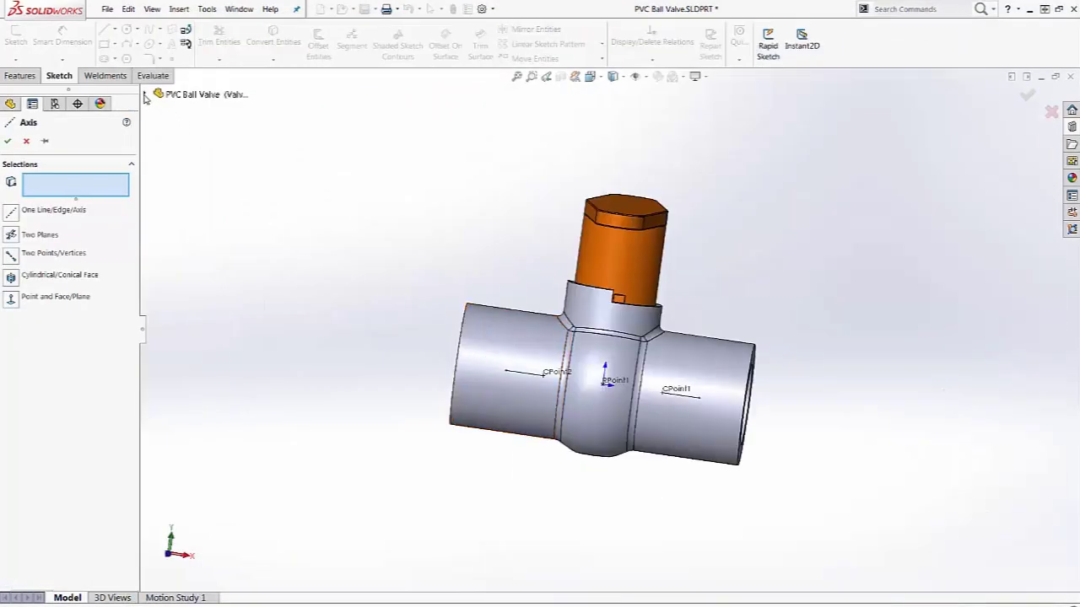
left_click(145, 95)
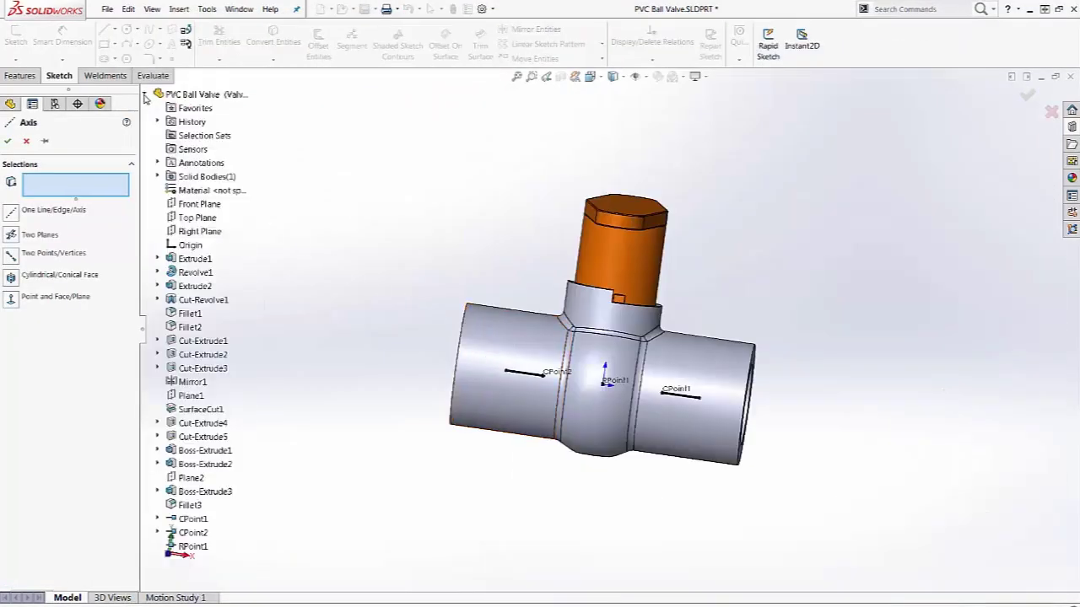
left_click(200, 206)
left_click(202, 233)
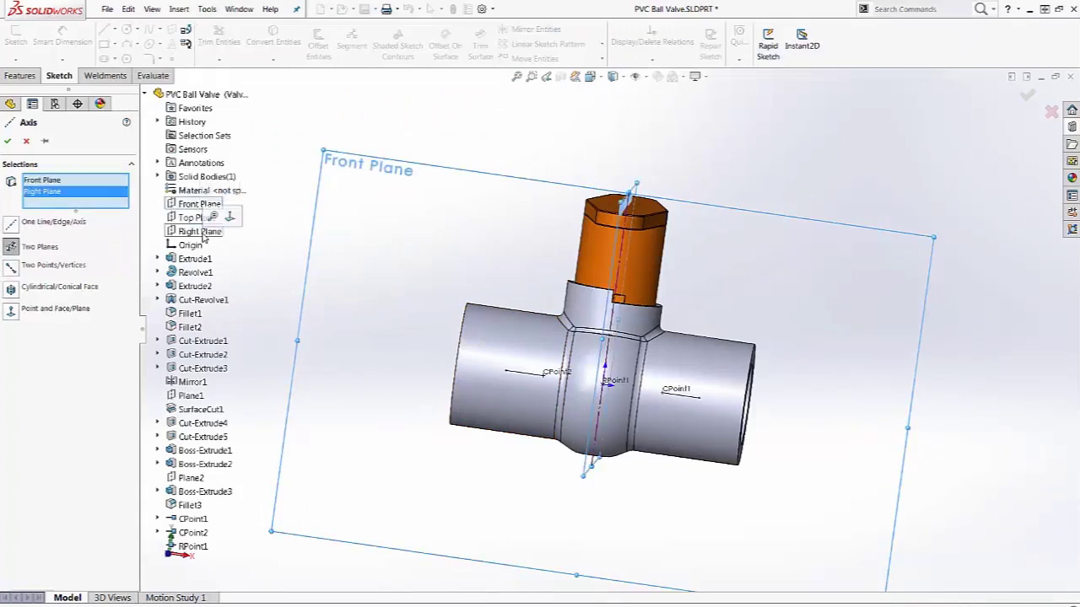
left_click(7, 141)
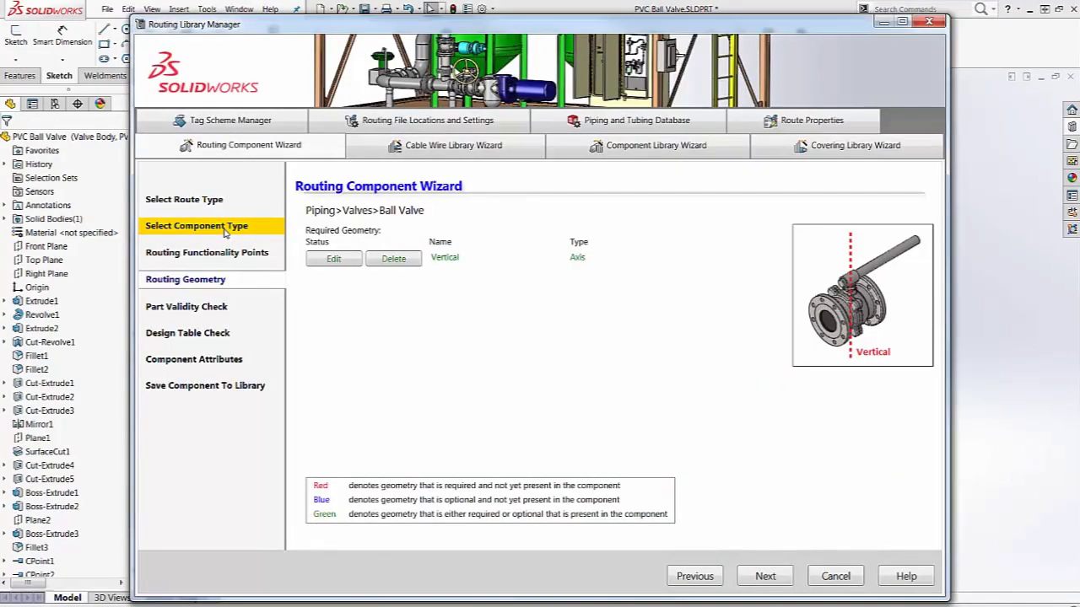
left_click(767, 578)
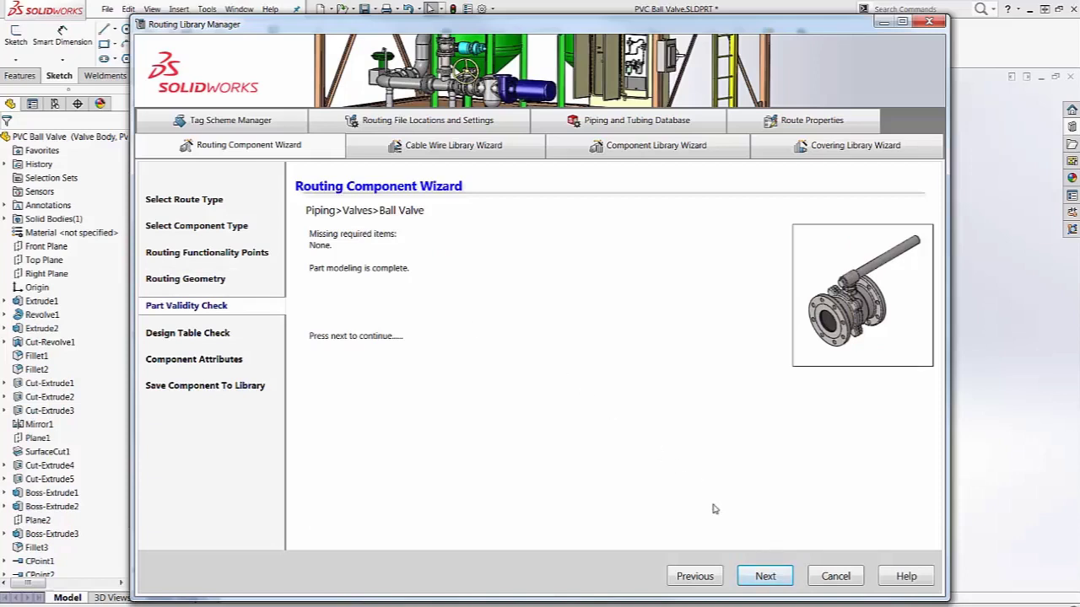
Step: Advance the wizard from Part Validity Check to the Design Table Check page
left_click(757, 576)
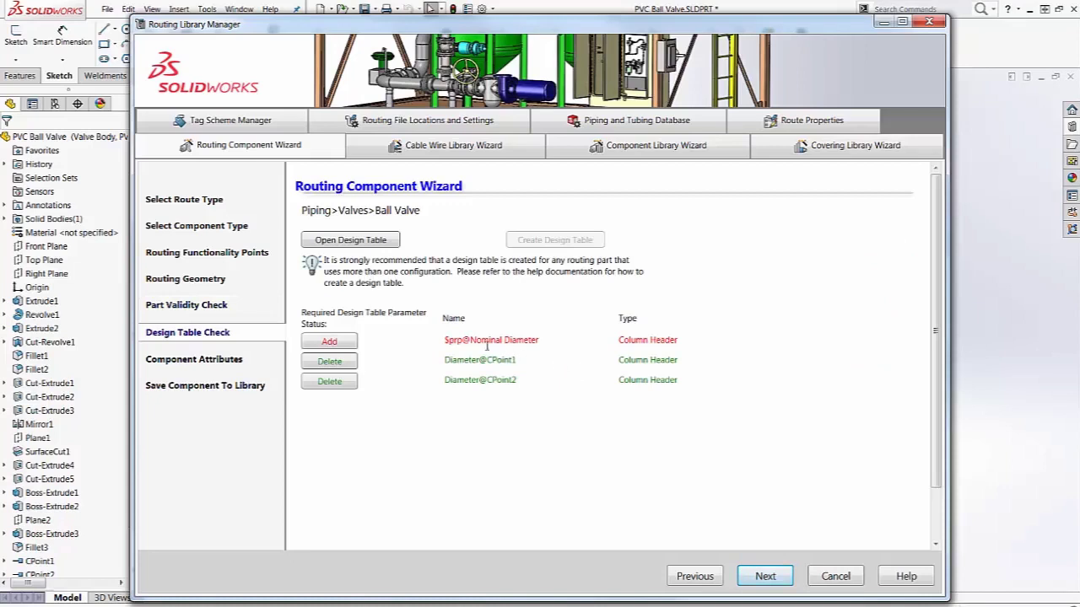
Step: Add a new $prp@Nominal Diameter column header and open the design table in its own window
left_click(338, 342)
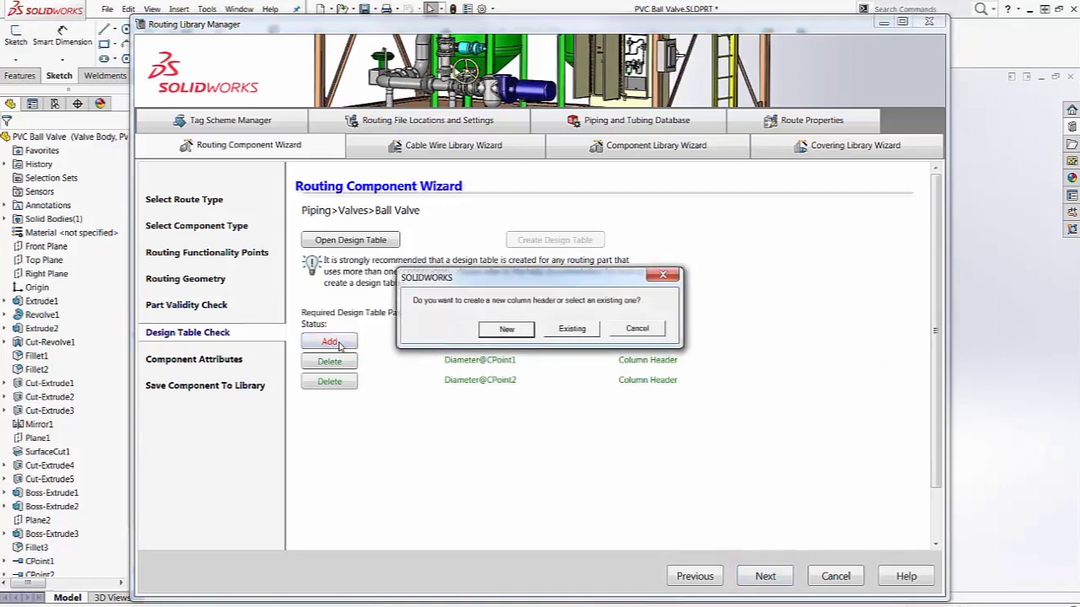
left_click(506, 331)
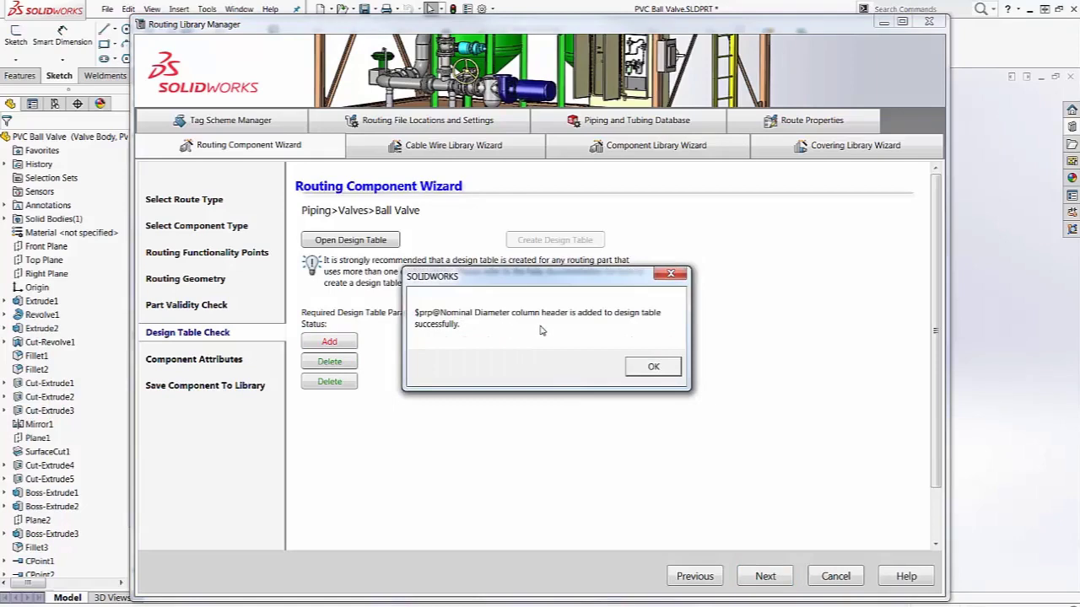
left_click(652, 368)
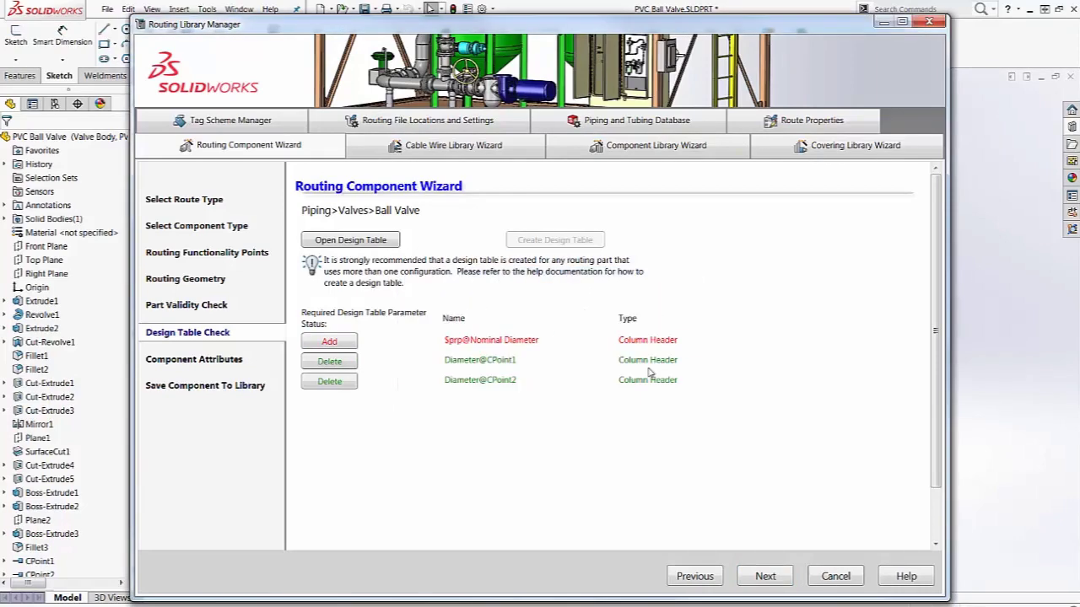
left_click(361, 242)
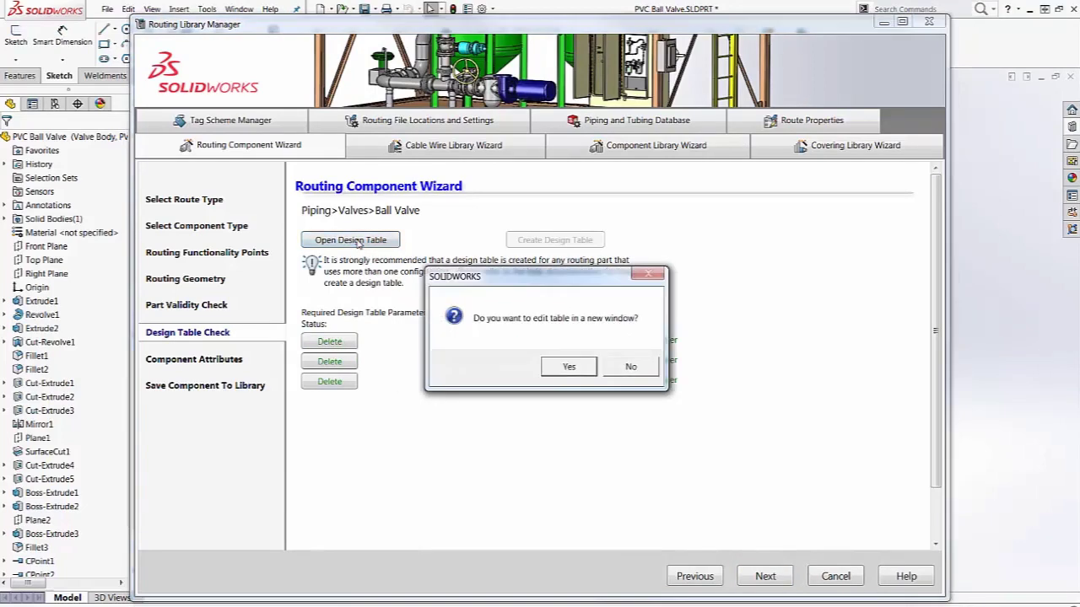
left_click(571, 368)
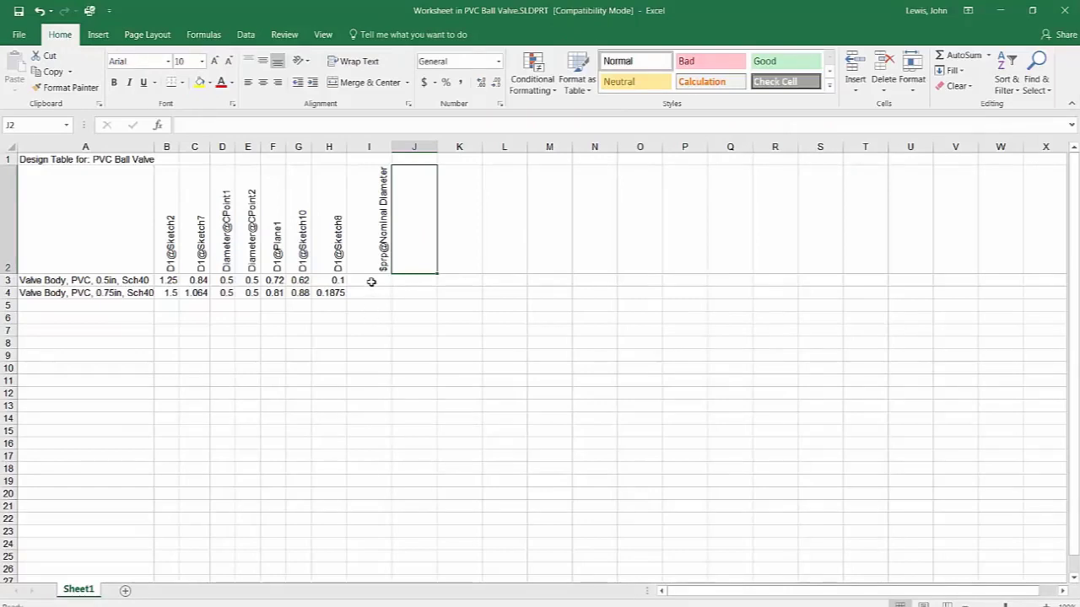
Step: Fill the Nominal Diameter column with 0.5 in cell I3 and 0.75 in cell I4
left_click(372, 281)
type("0.5")
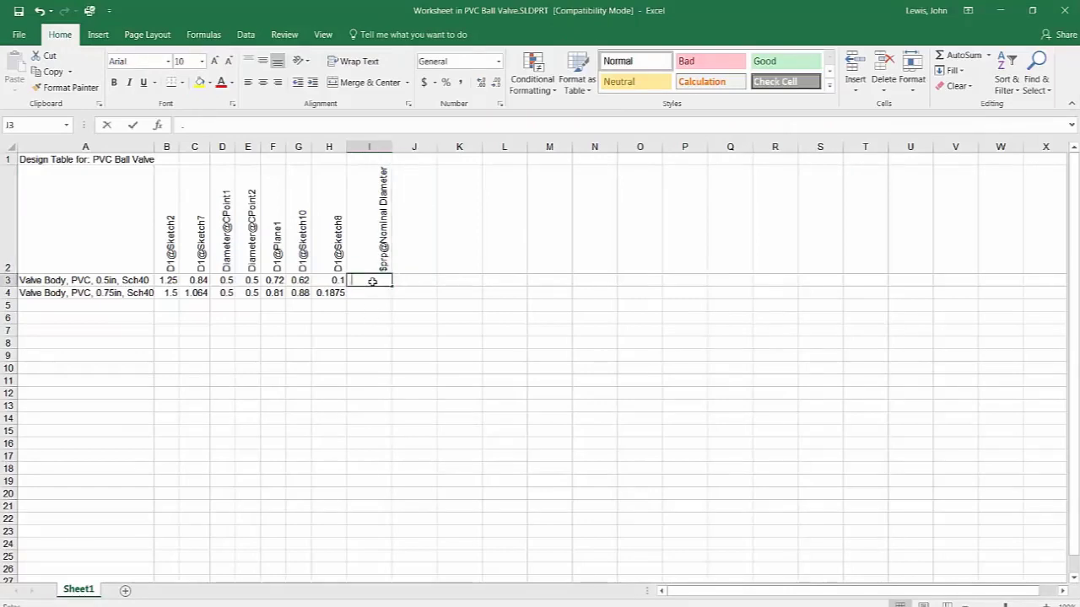
key("Return")
type(".75")
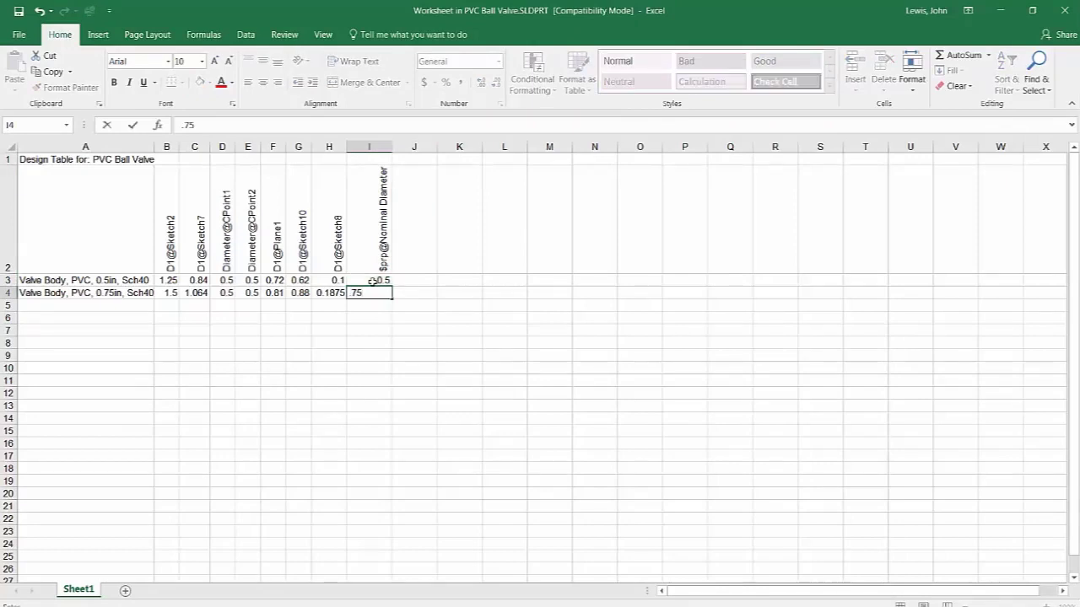
key("ctrl+Return")
key("Return")
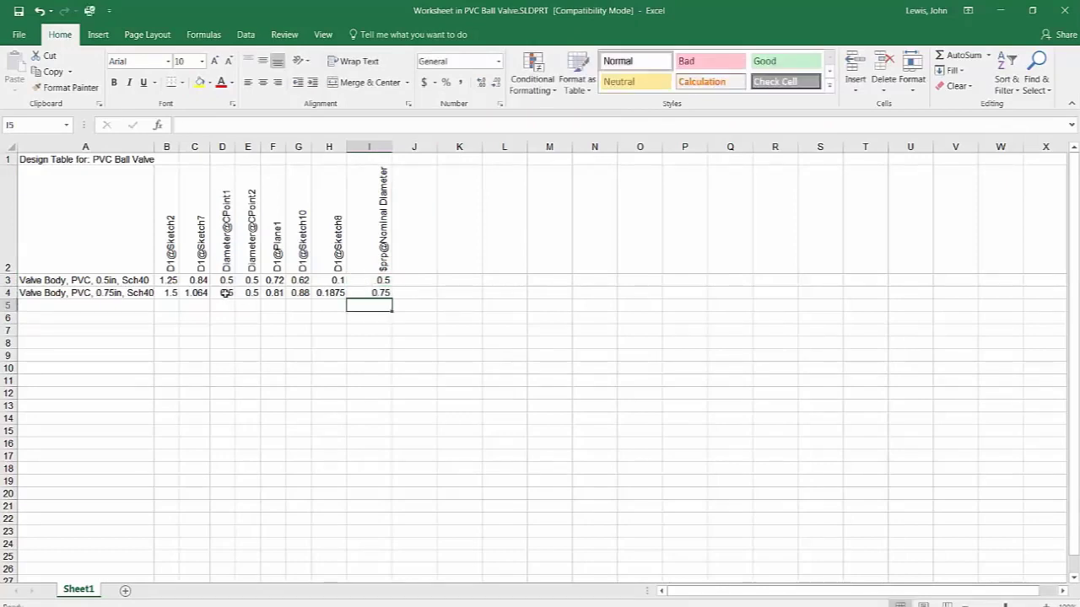
Step: Set both CPoint diameters of the 0.75in row to 0.75 and close the design table
left_click(226, 293)
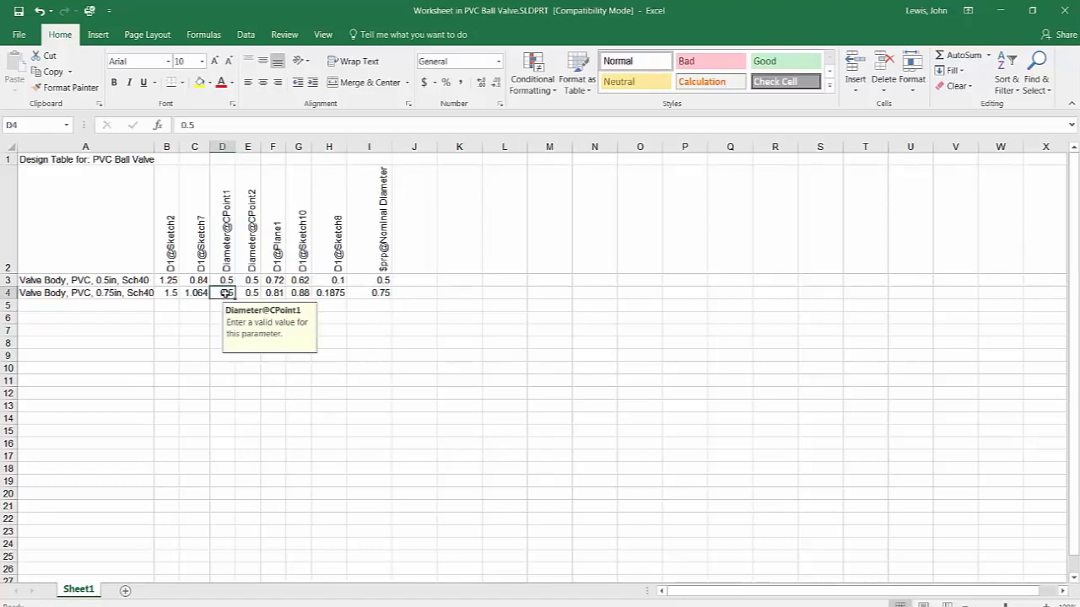
type(".7")
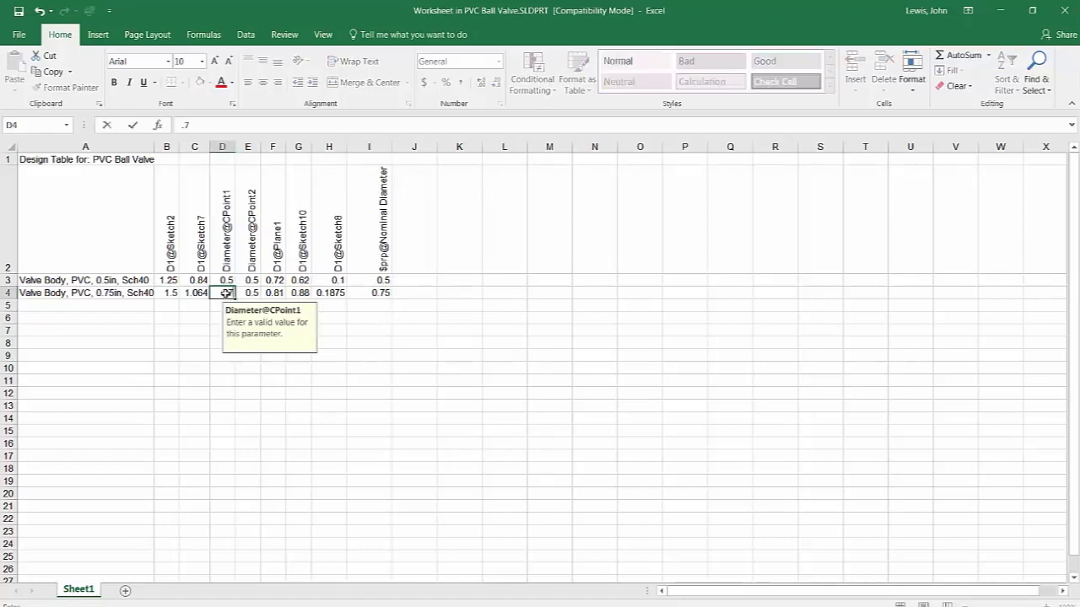
type("5")
key("Tab")
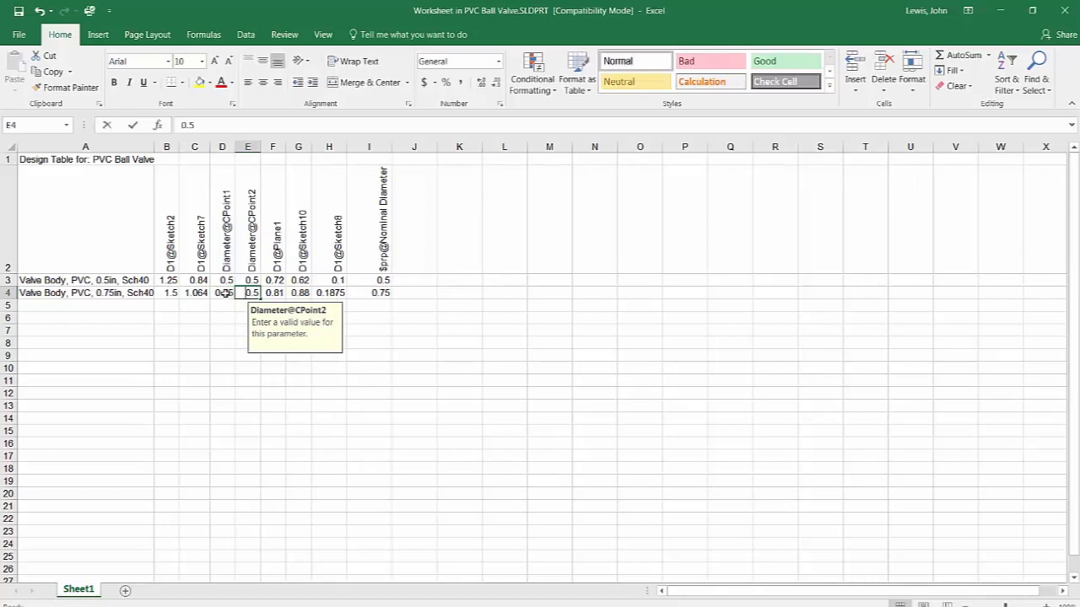
type(".75")
key("Return")
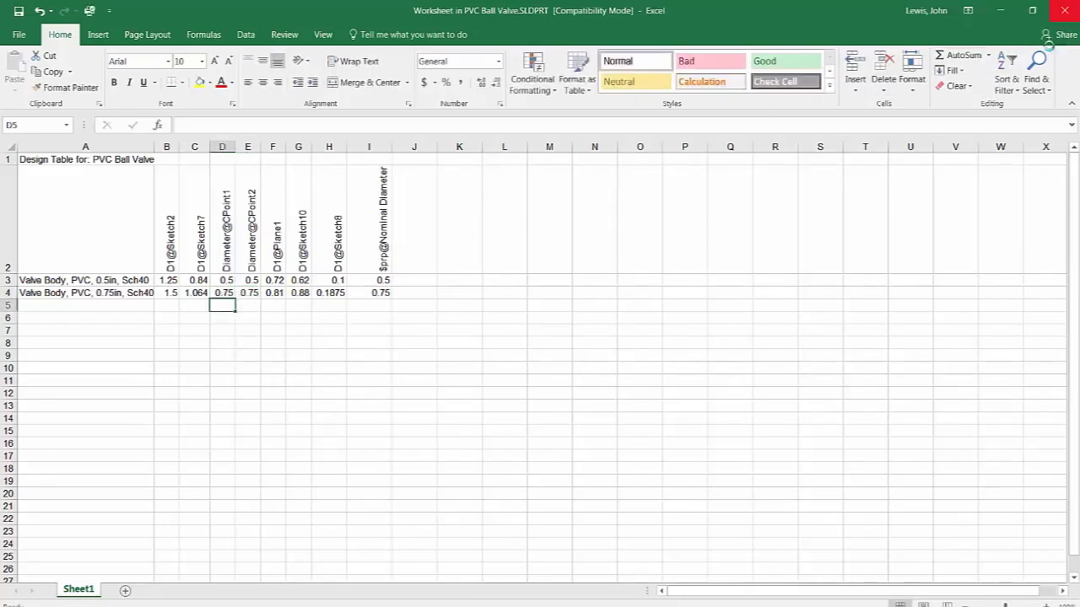
left_click(1063, 10)
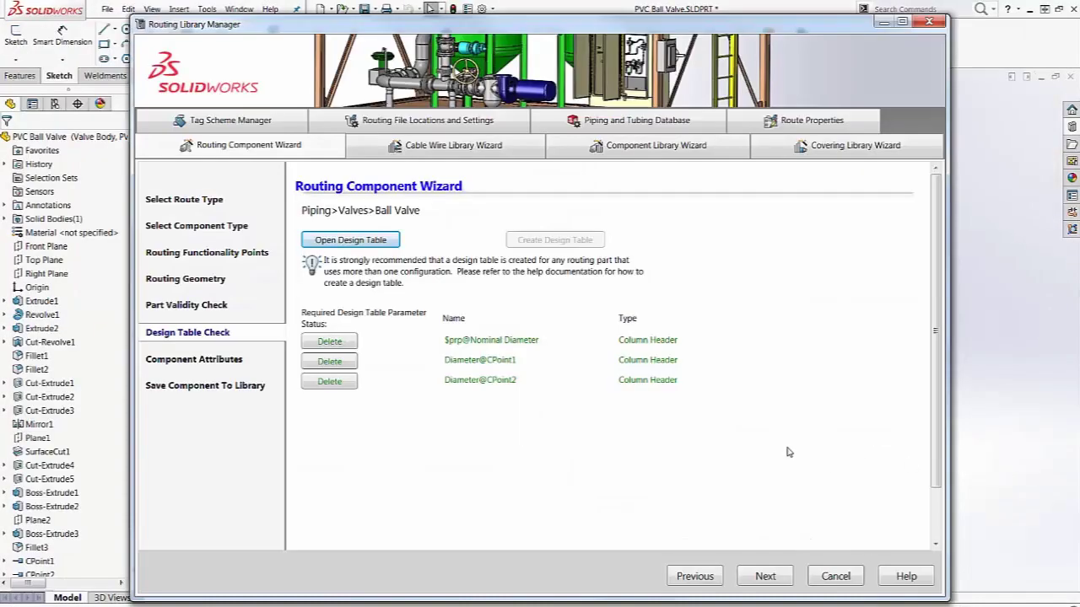
Step: Advance the wizard past Design Table Check to the Save Component To Library page
left_click(763, 576)
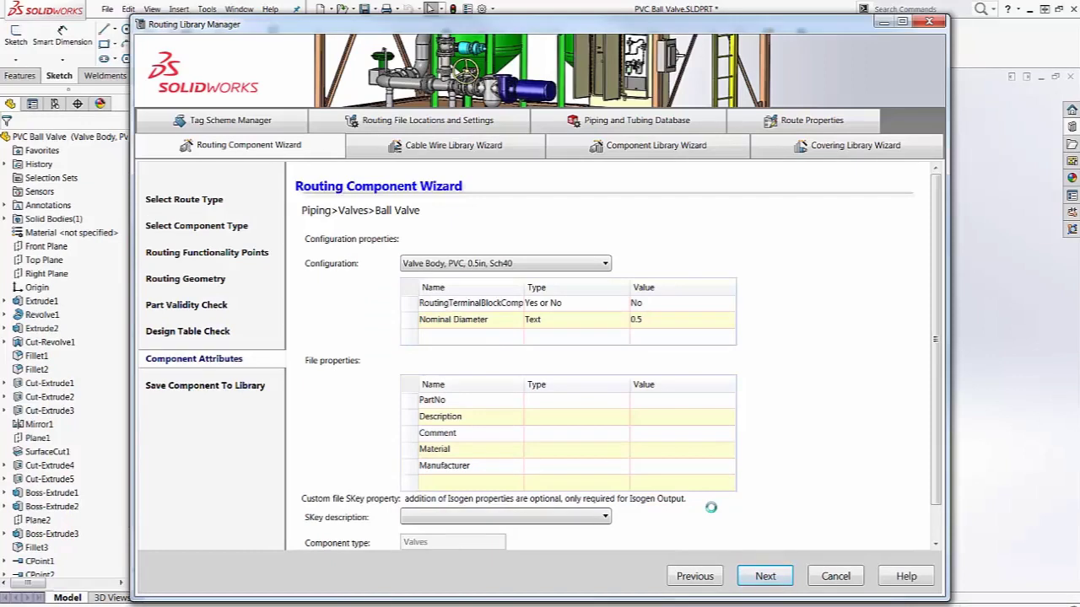
left_click(765, 577)
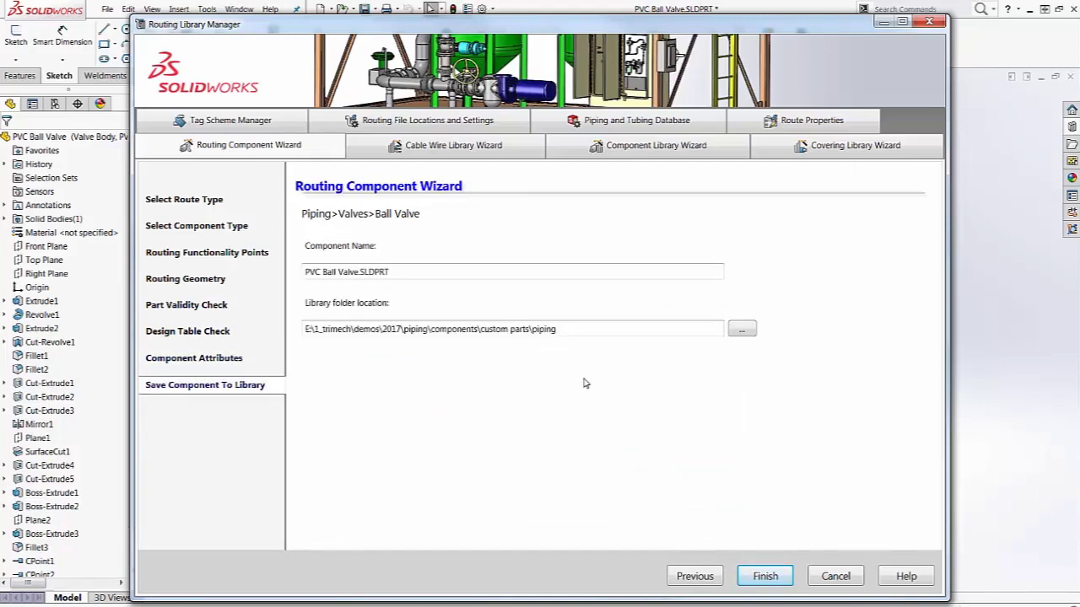
Step: Save the valve to the custom library folder, without 'piping' in the path and not added to the piping database
left_click(572, 329)
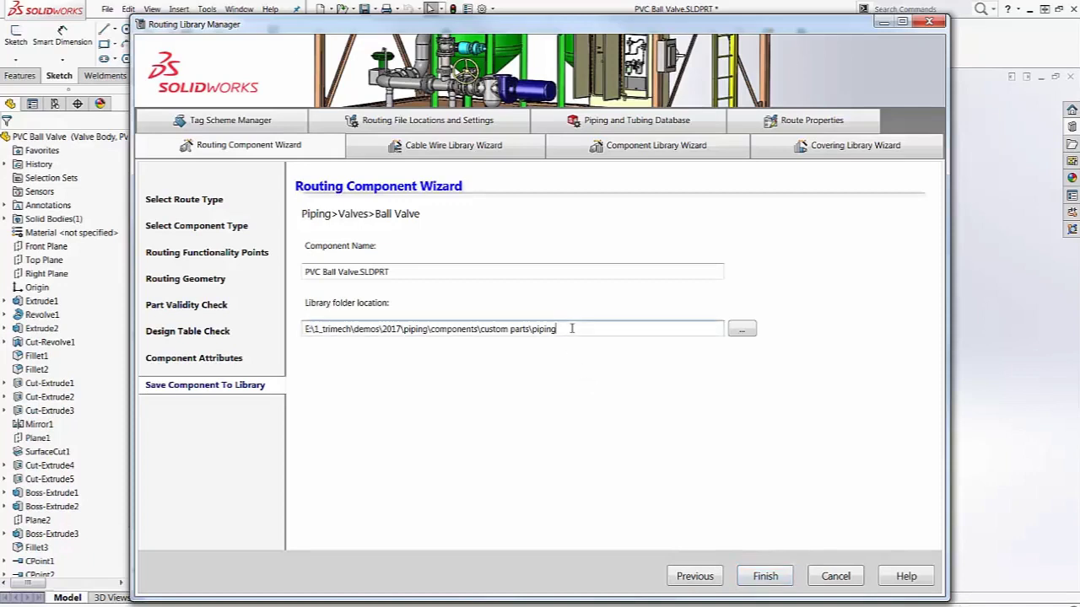
key("BackSpace")
key("BackSpace")
key("BackSpace")
key("BackSpace")
key("BackSpace")
key("BackSpace")
key("BackSpace")
left_click(767, 577)
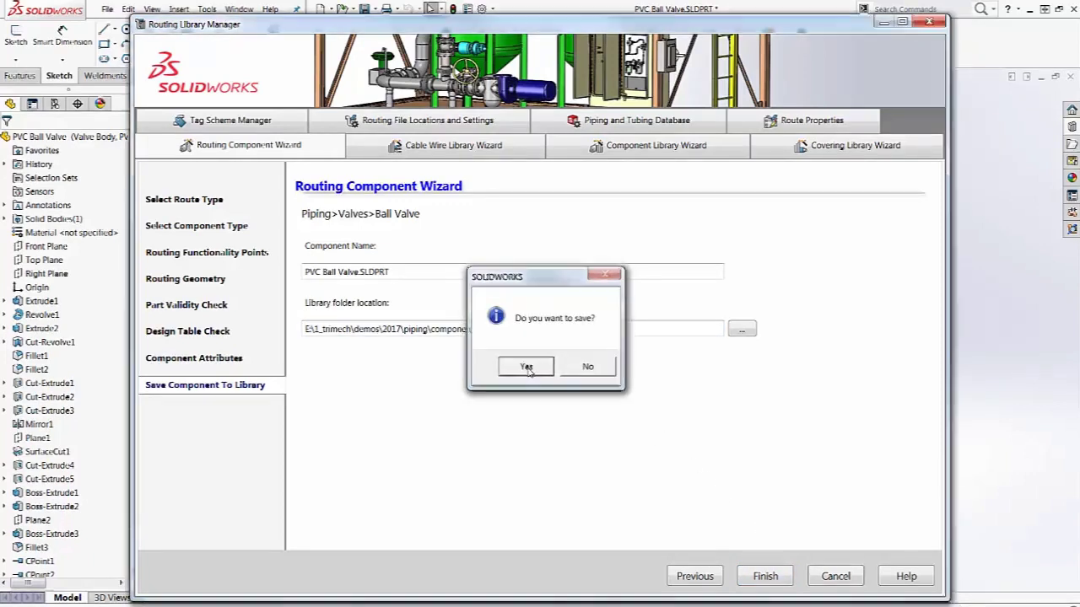
left_click(527, 367)
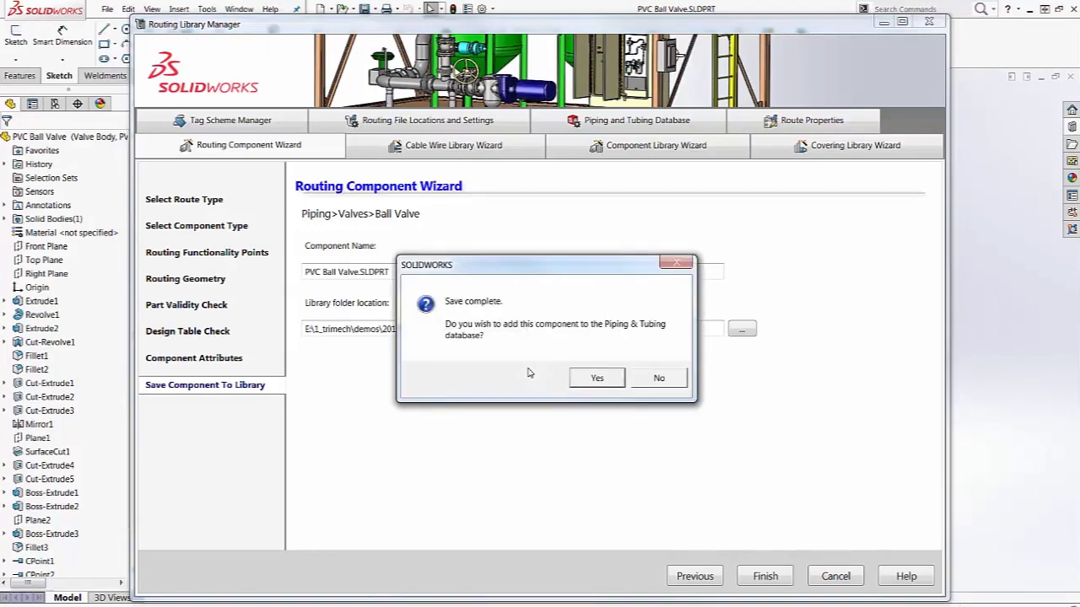
left_click(656, 380)
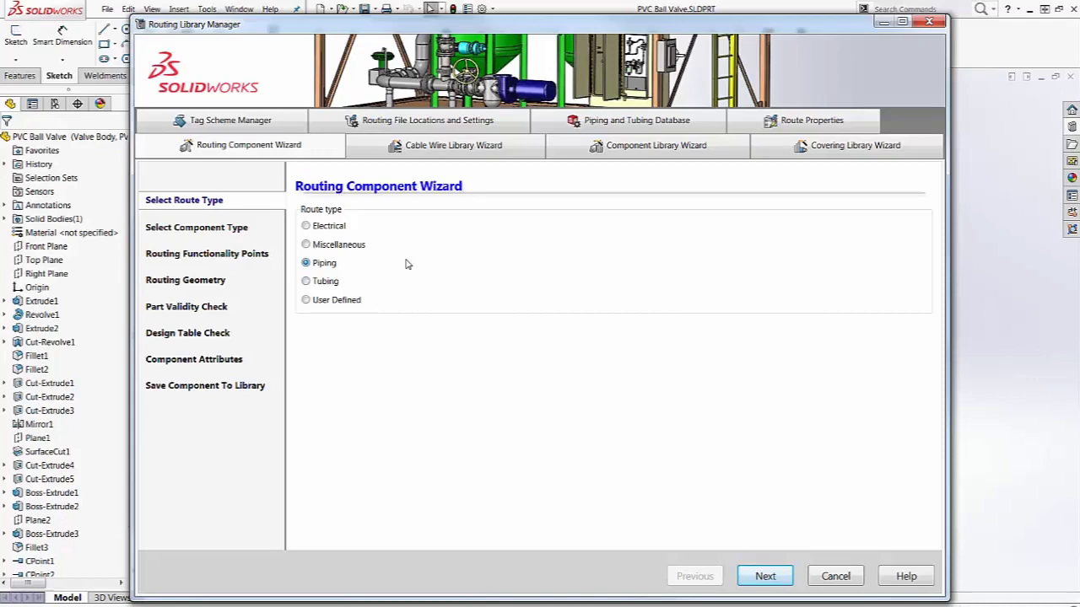
Step: Quit the restarted routing component wizard and close the Routing Library Manager
left_click(835, 576)
left_click(540, 367)
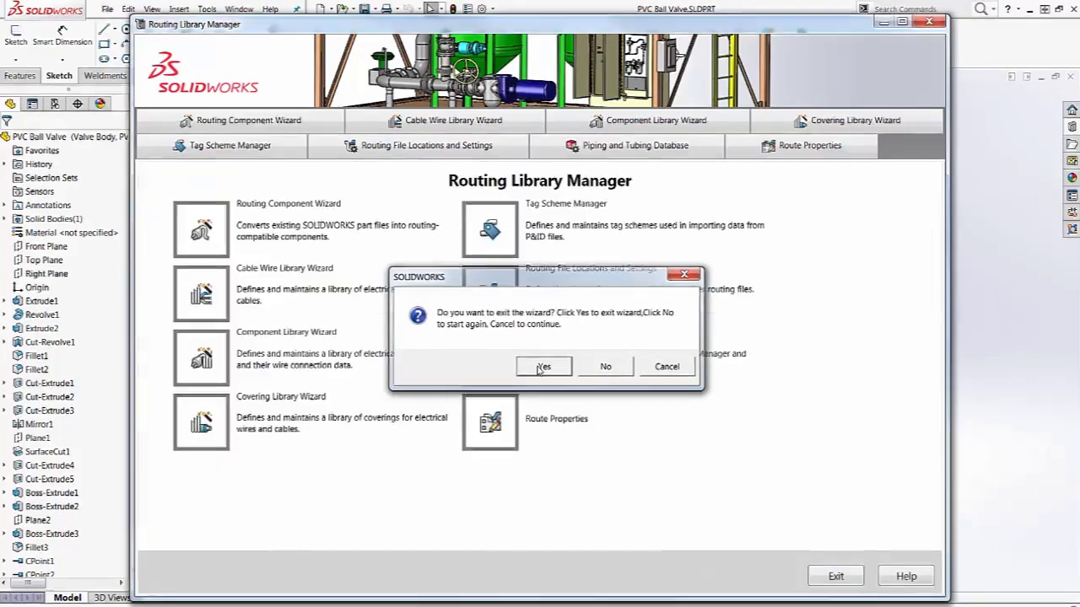
left_click(830, 576)
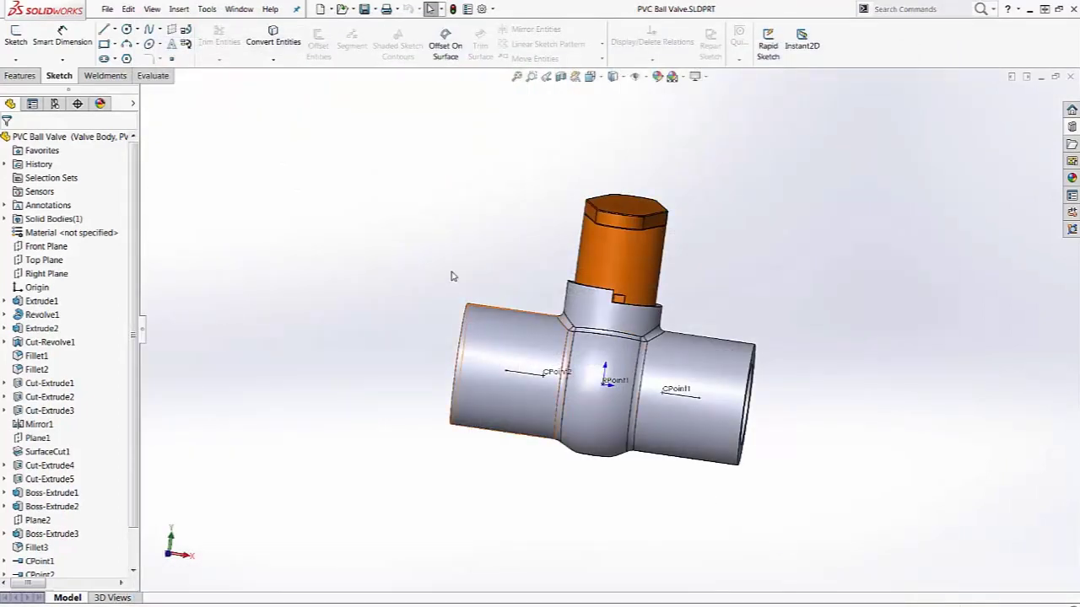
Step: Close the valve part, edit the Pipe_1 route, and drag the custom-library PVC Ball Valve onto the second run
left_click(1070, 76)
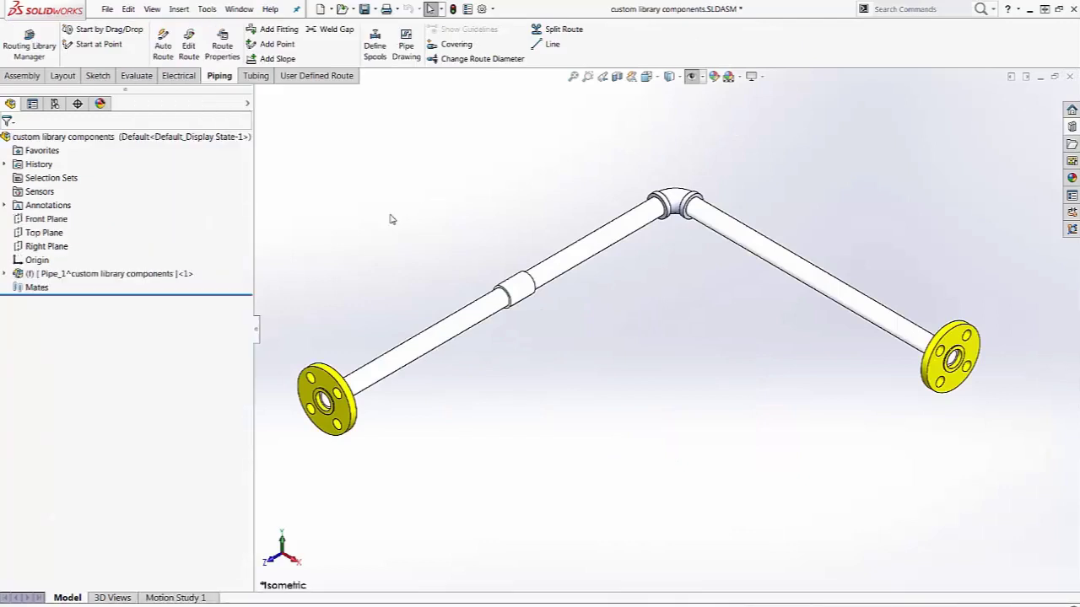
right_click(154, 279)
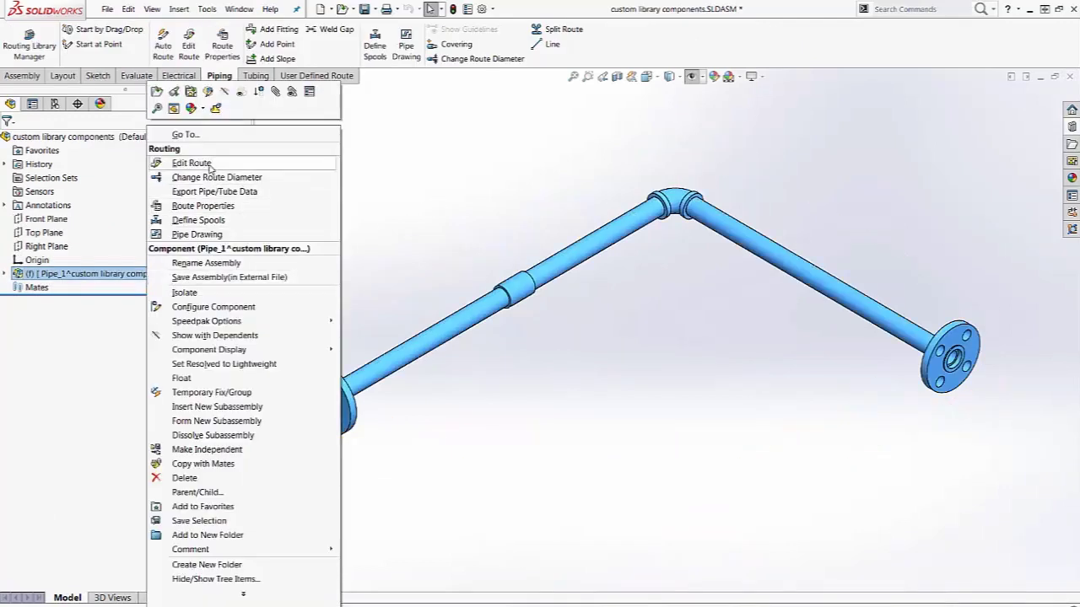
left_click(196, 163)
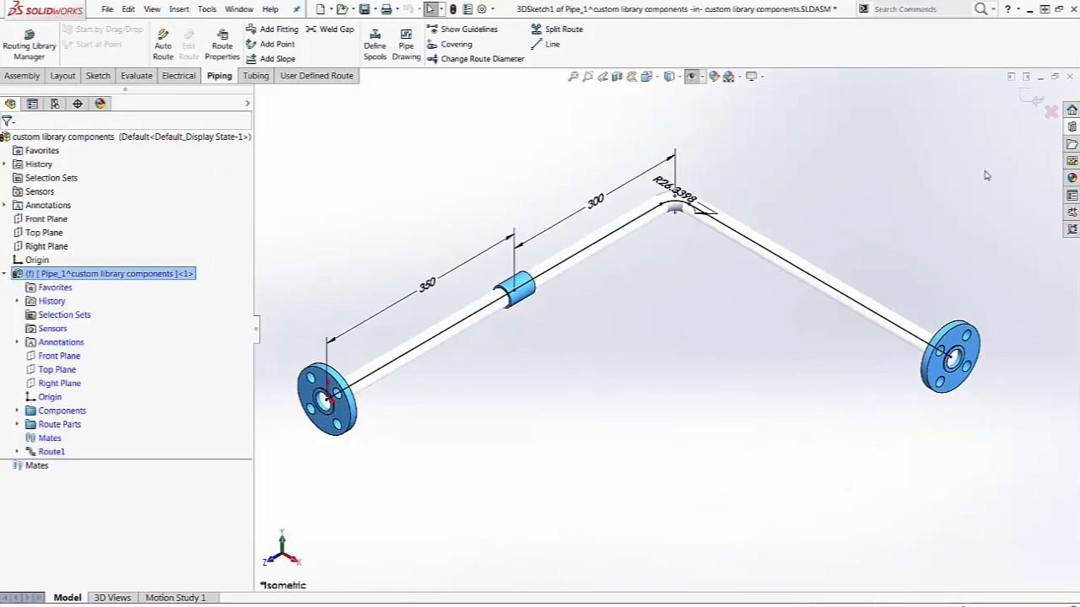
left_click(1072, 127)
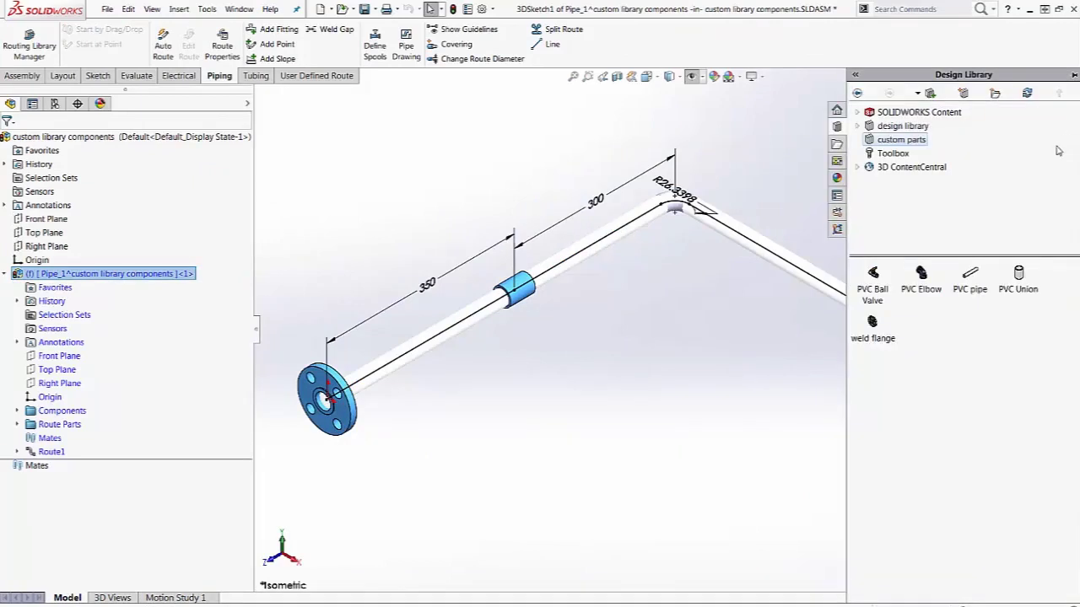
left_click_drag(873, 274, 806, 279)
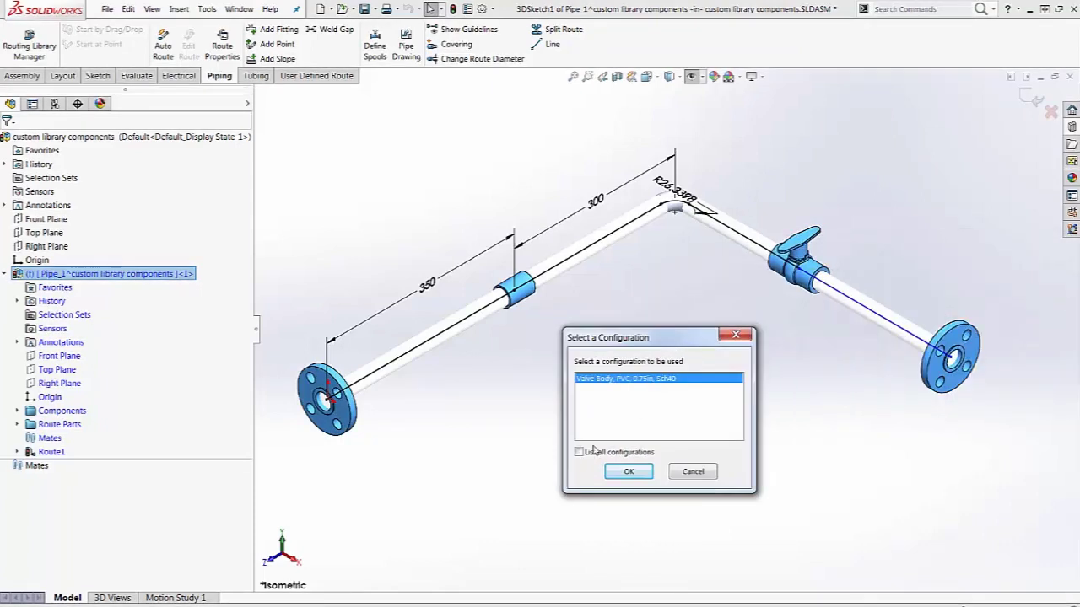
Step: Insert the valve in its 0.75in configuration, then exit route editing to the top-level assembly
left_click(578, 453)
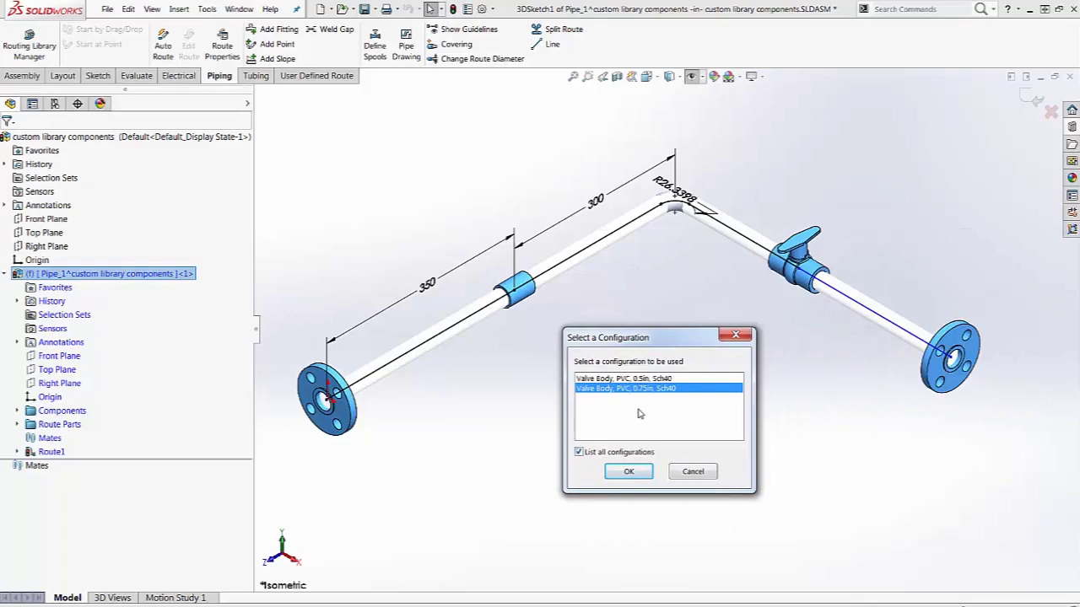
left_click(628, 471)
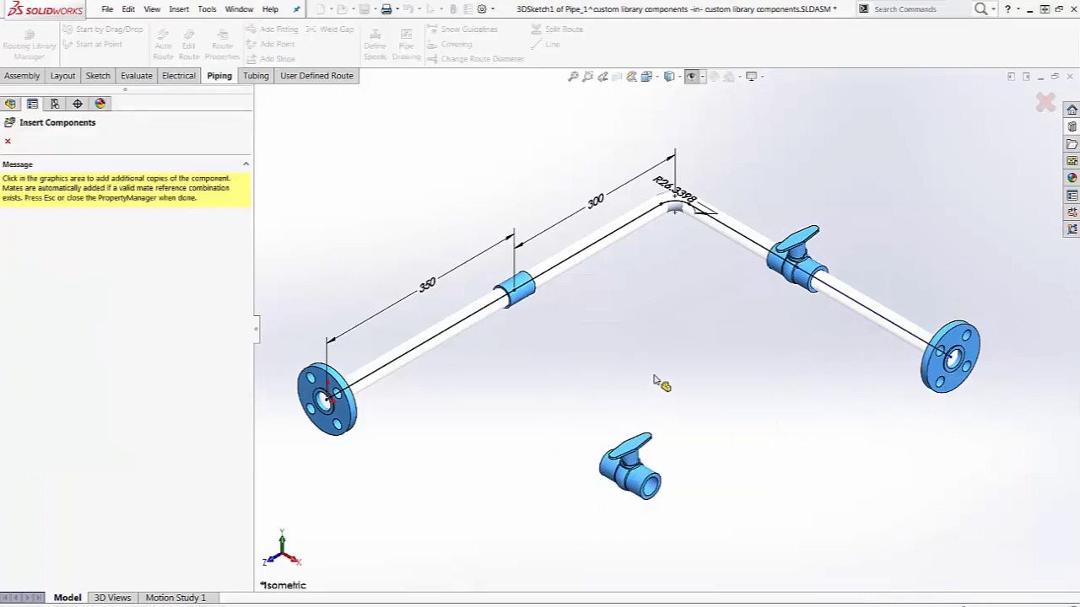
key("Escape")
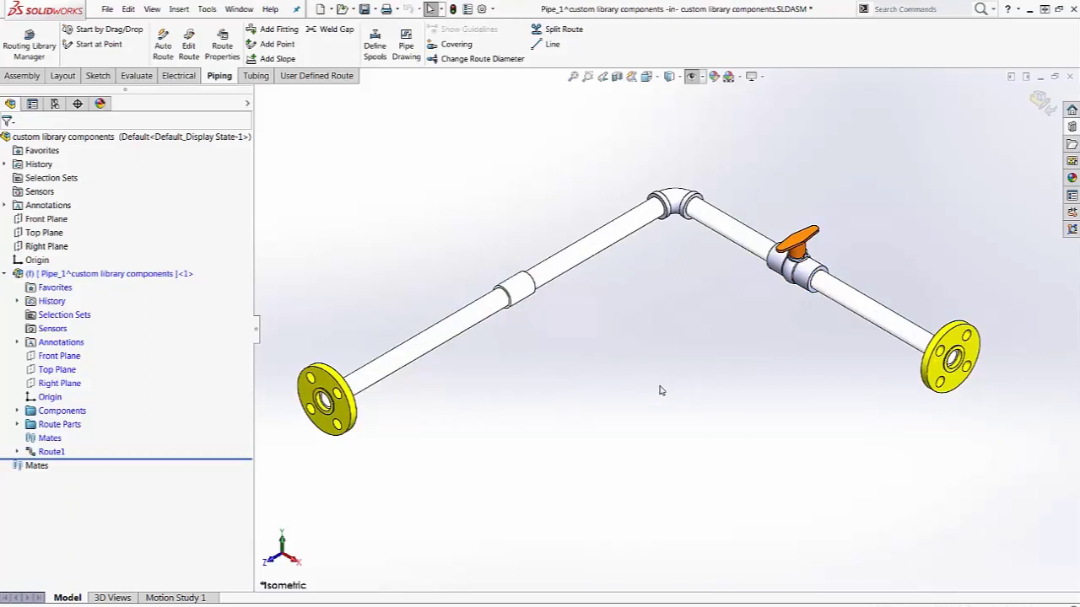
left_click(661, 390)
left_click(666, 396)
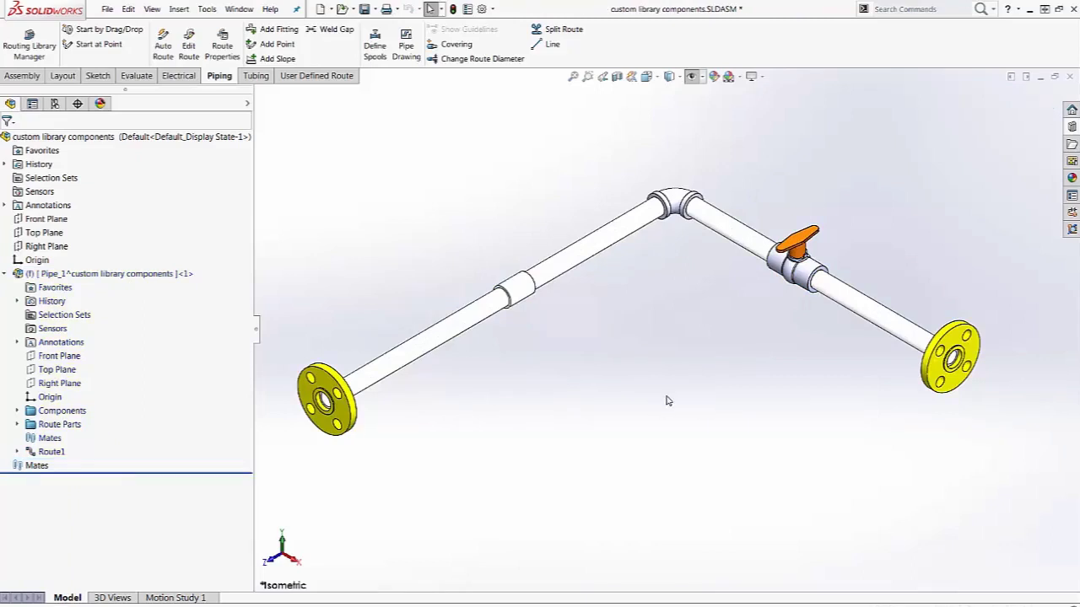